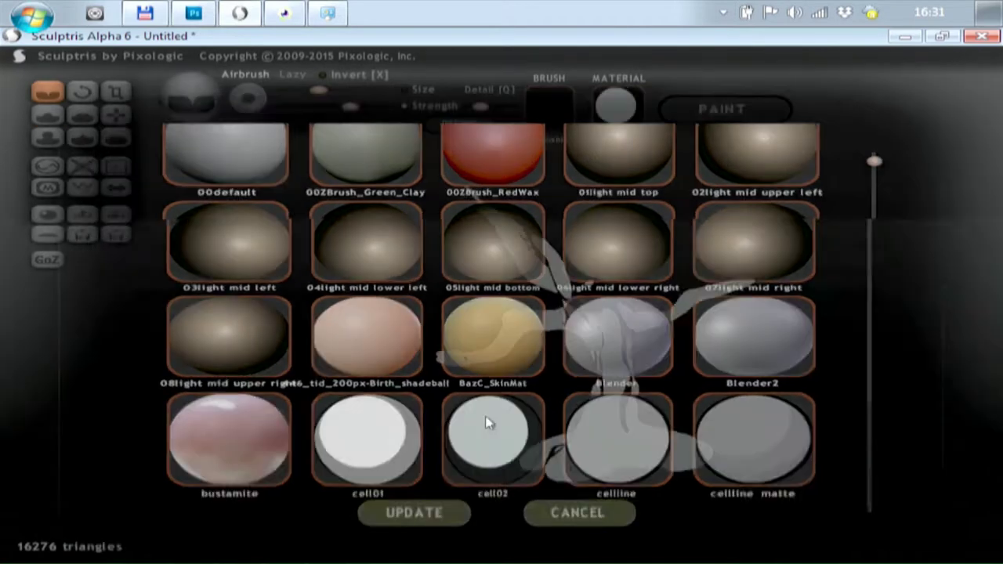
Try the cell02 material and the ghost material on the tree model
{"action": "left_click_drag", "start_coordinate": [692, 235], "coordinate": [684, 222]}
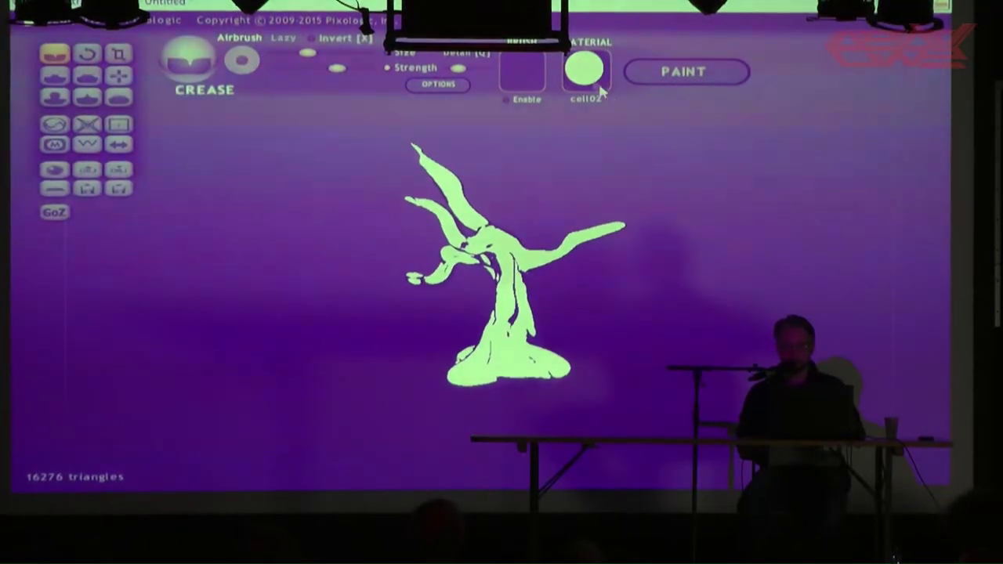
{"action": "left_click", "coordinate": [584, 69]}
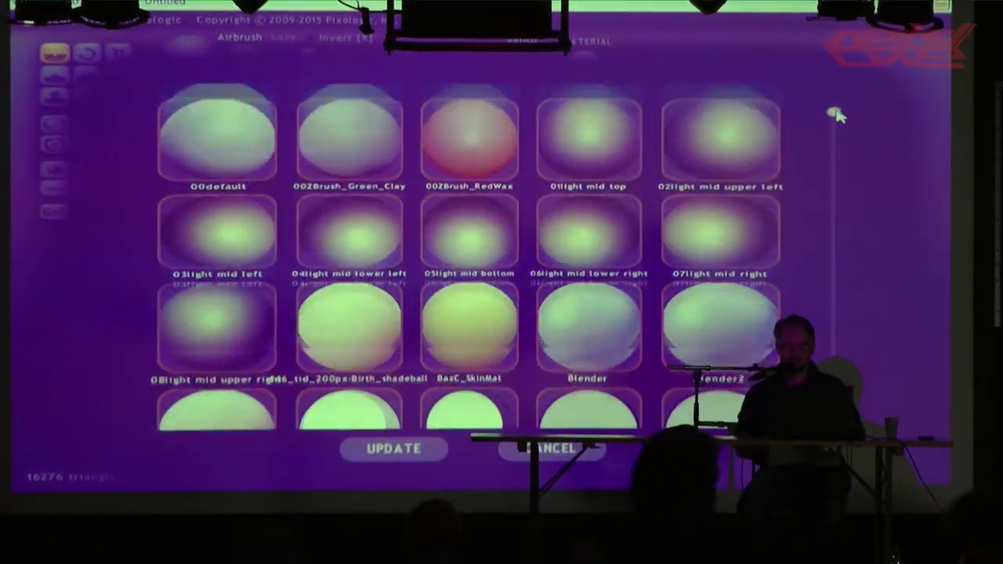
{"action": "left_click_drag", "start_coordinate": [835, 112], "coordinate": [839, 215]}
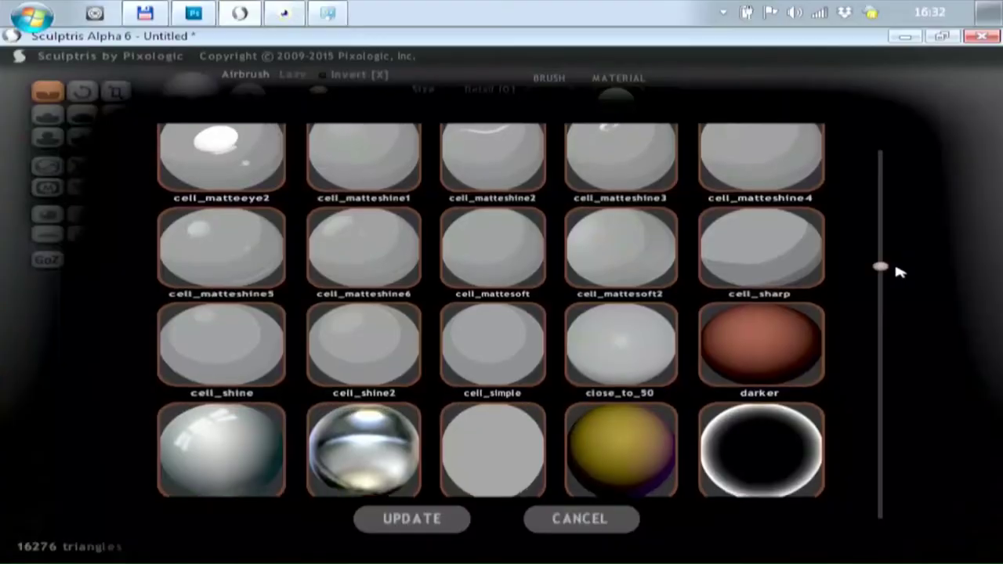
{"action": "left_click_drag", "start_coordinate": [899, 272], "coordinate": [906, 292]}
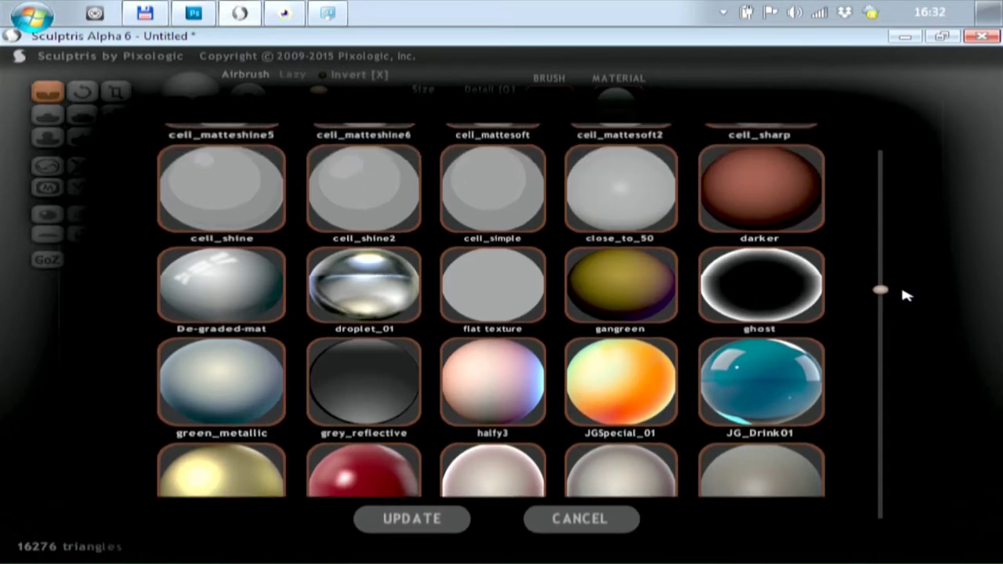
{"action": "left_click", "coordinate": [758, 284]}
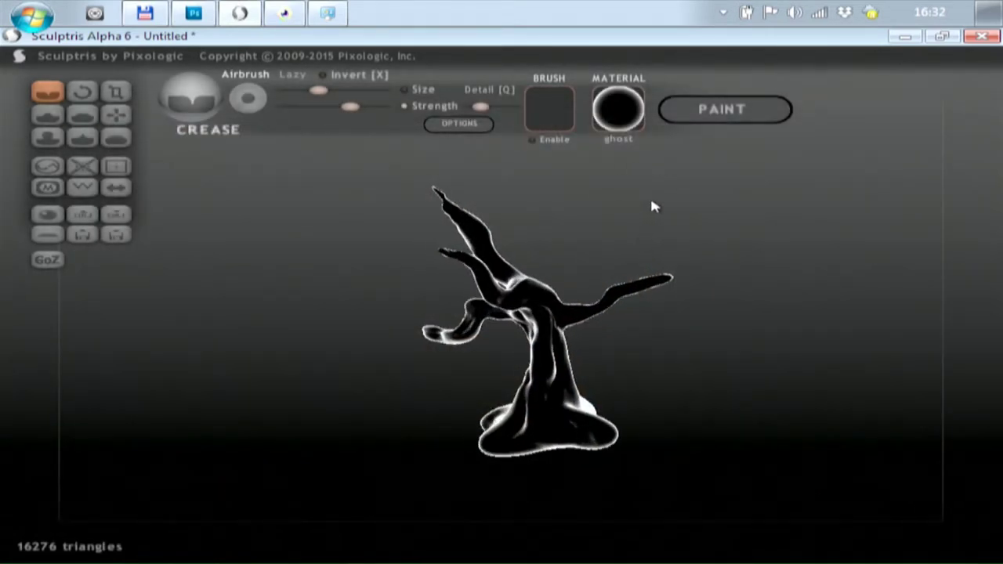
Try the Ragnar_Cel003 material on the tree model
{"action": "scroll", "coordinate": [650, 254], "scroll_direction": "up", "scroll_amount": 2}
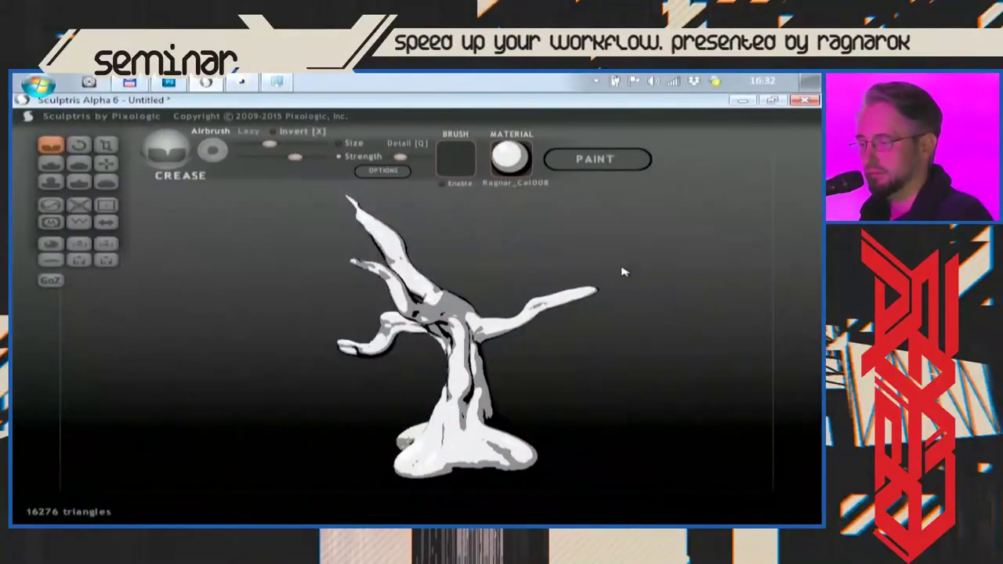
{"action": "left_click", "coordinate": [511, 158]}
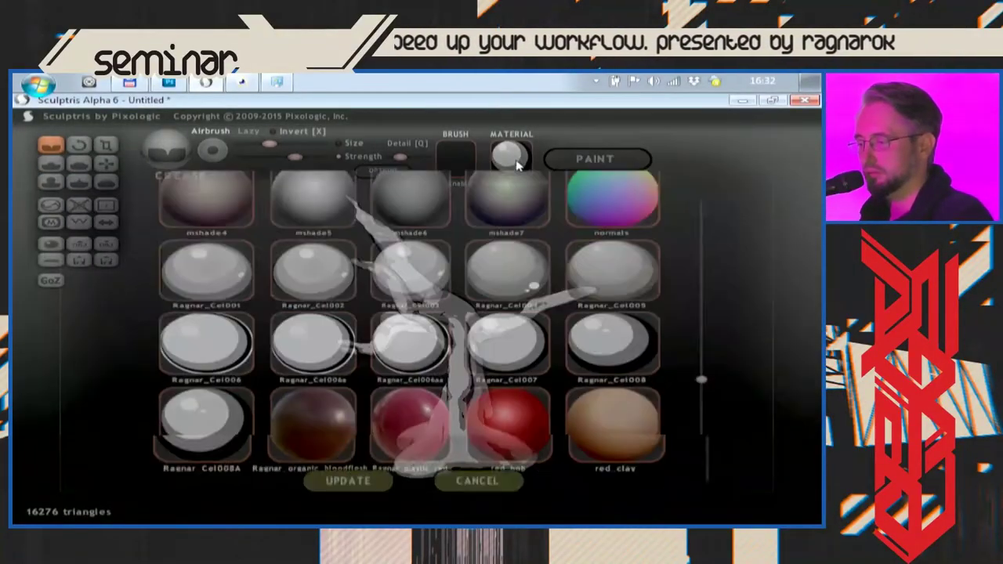
{"action": "left_click", "coordinate": [415, 271]}
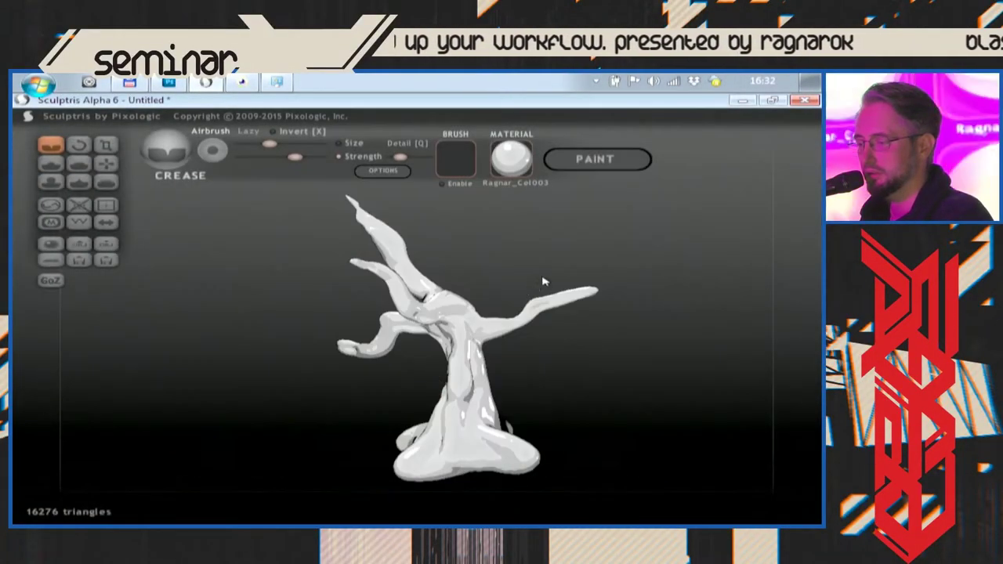
Try the strong rim material on the tree model
{"action": "left_click", "coordinate": [511, 160]}
{"action": "left_click_drag", "start_coordinate": [738, 385], "coordinate": [740, 455]}
{"action": "left_click", "coordinate": [427, 331]}
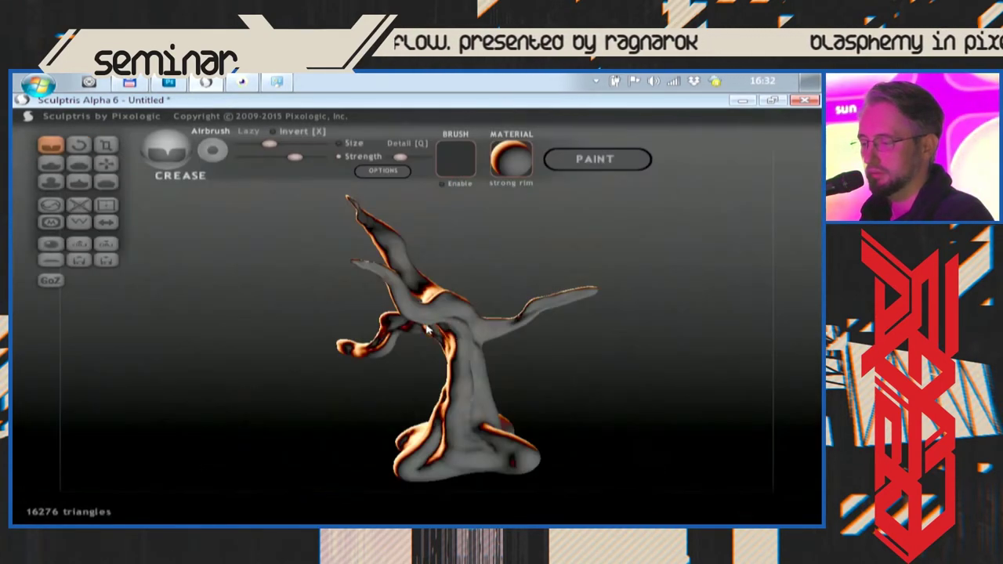
Apply the mshade2 material to the tree model
{"action": "left_click", "coordinate": [514, 165]}
{"action": "left_click_drag", "start_coordinate": [723, 453], "coordinate": [723, 357]}
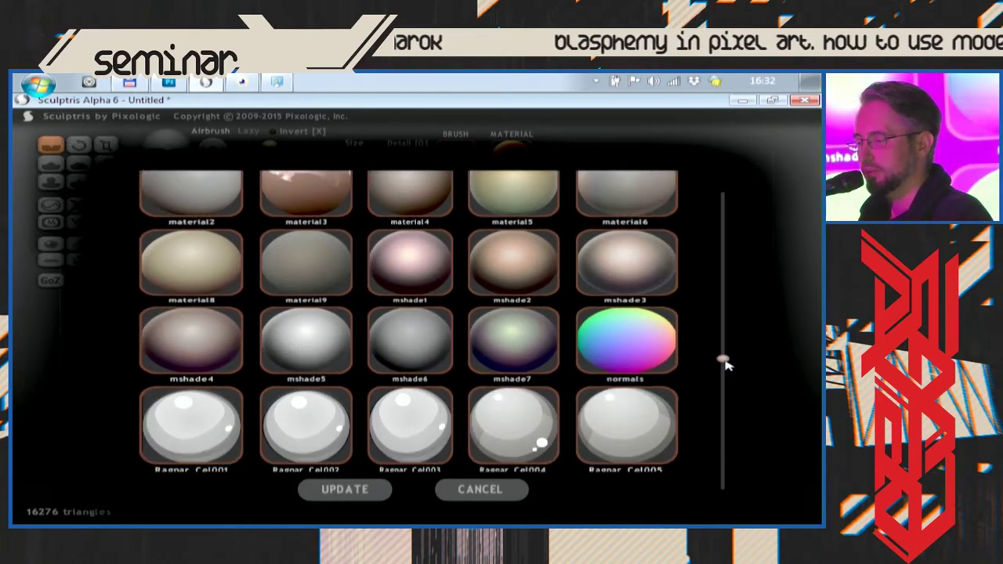
{"action": "left_click", "coordinate": [518, 267]}
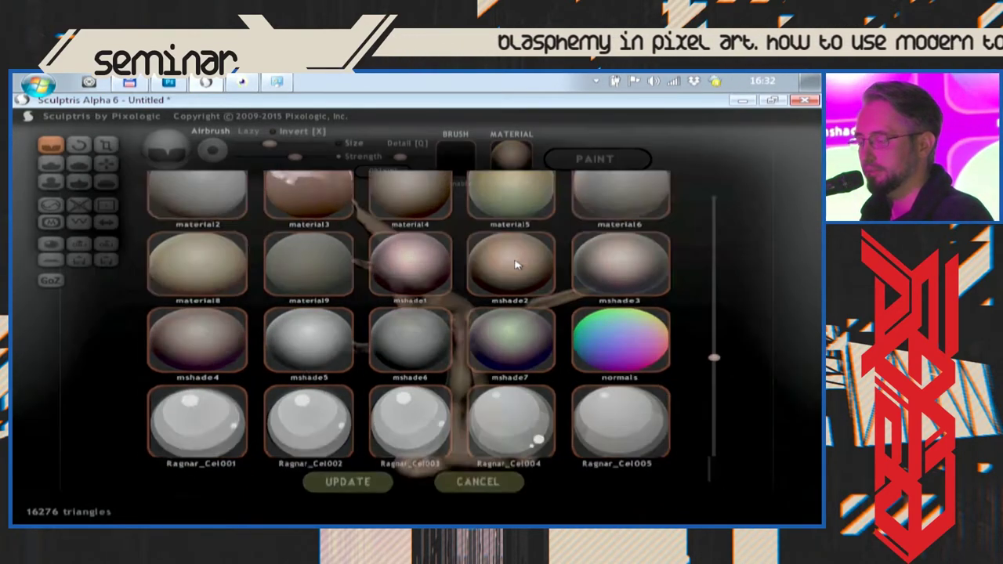
Bend the tree's long upper branch and nudge the trunk's shape with the Grab brush
{"action": "mouse_move", "coordinate": [627, 229]}
{"action": "left_mouse_down"}
{"action": "mouse_move", "coordinate": [595, 269]}
{"action": "mouse_move", "coordinate": [609, 257]}
{"action": "left_mouse_up"}
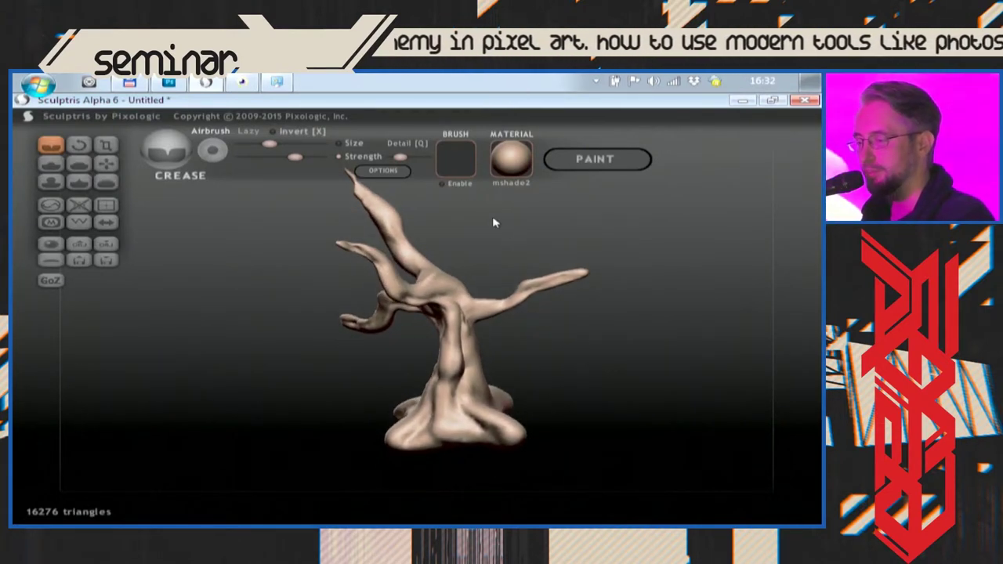
{"action": "left_click", "coordinate": [106, 163]}
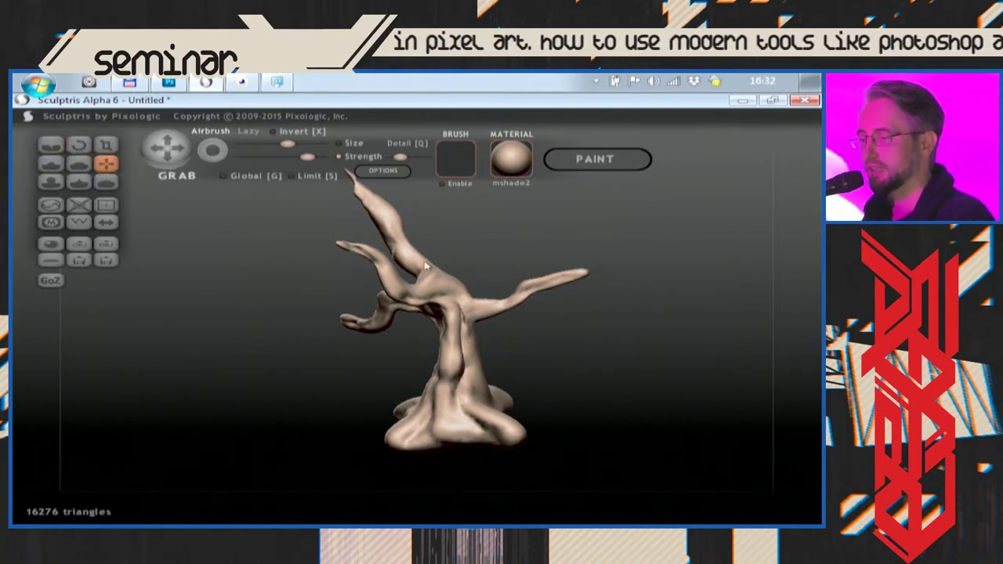
{"action": "left_click_drag", "start_coordinate": [393, 251], "coordinate": [453, 225]}
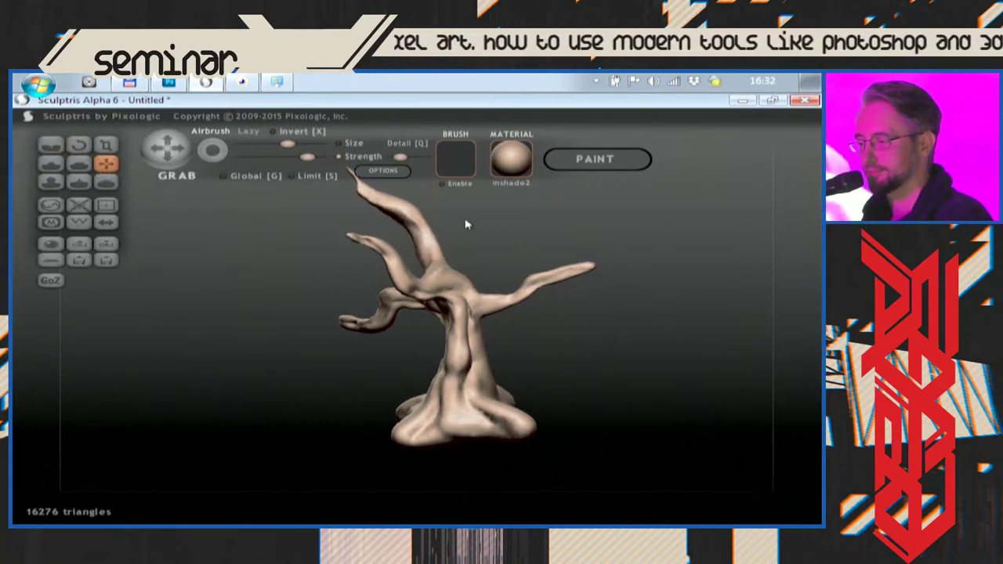
{"action": "left_click_drag", "start_coordinate": [443, 335], "coordinate": [459, 359]}
Sculpt raised bark ridges along the trunk and root base with the Draw brush in Clay mode
{"action": "mouse_move", "coordinate": [455, 404]}
{"action": "left_mouse_down"}
{"action": "mouse_move", "coordinate": [504, 348]}
{"action": "mouse_move", "coordinate": [470, 349]}
{"action": "mouse_move", "coordinate": [501, 339]}
{"action": "mouse_move", "coordinate": [472, 344]}
{"action": "mouse_move", "coordinate": [513, 308]}
{"action": "mouse_move", "coordinate": [505, 298]}
{"action": "mouse_move", "coordinate": [529, 290]}
{"action": "mouse_move", "coordinate": [605, 319]}
{"action": "mouse_move", "coordinate": [607, 286]}
{"action": "mouse_move", "coordinate": [639, 306]}
{"action": "mouse_move", "coordinate": [589, 311]}
{"action": "left_mouse_up"}
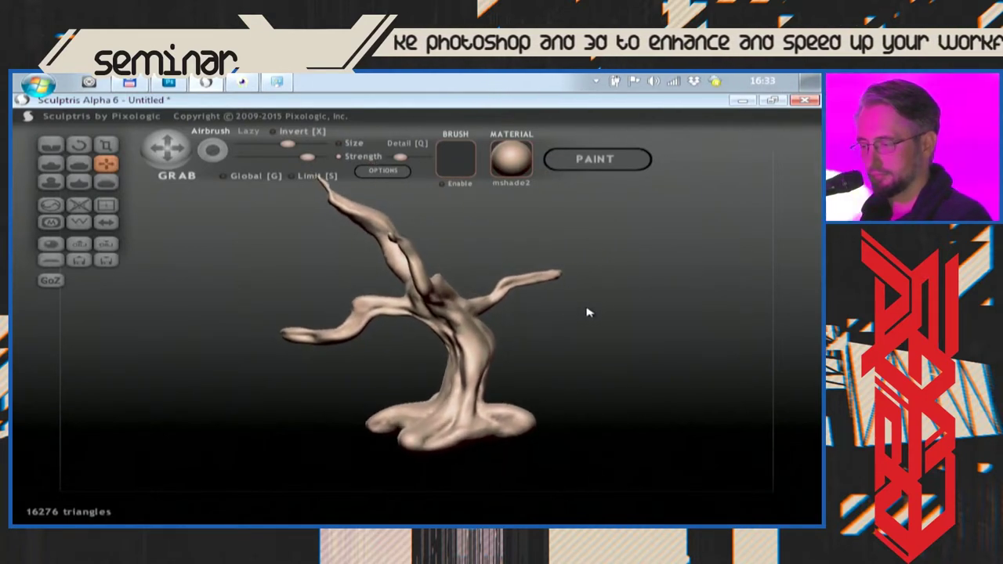
{"action": "left_click", "coordinate": [50, 163]}
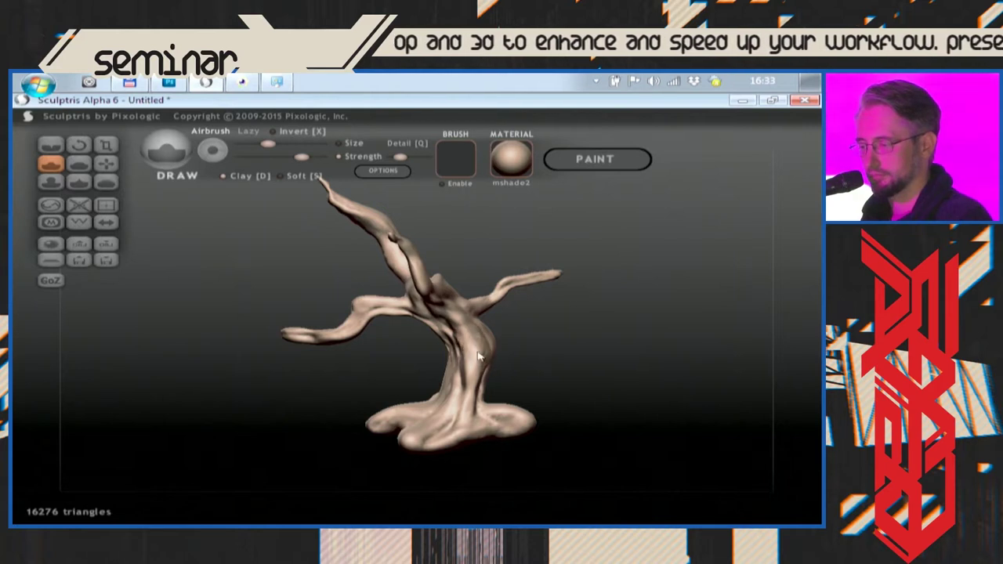
{"action": "left_click_drag", "start_coordinate": [492, 314], "coordinate": [478, 372]}
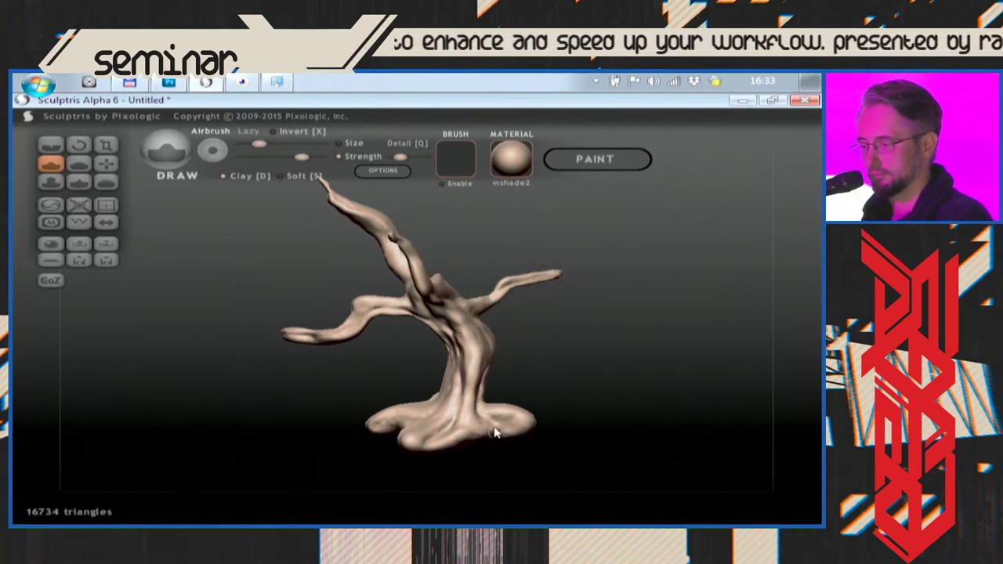
{"action": "left_click_drag", "start_coordinate": [526, 425], "coordinate": [522, 427]}
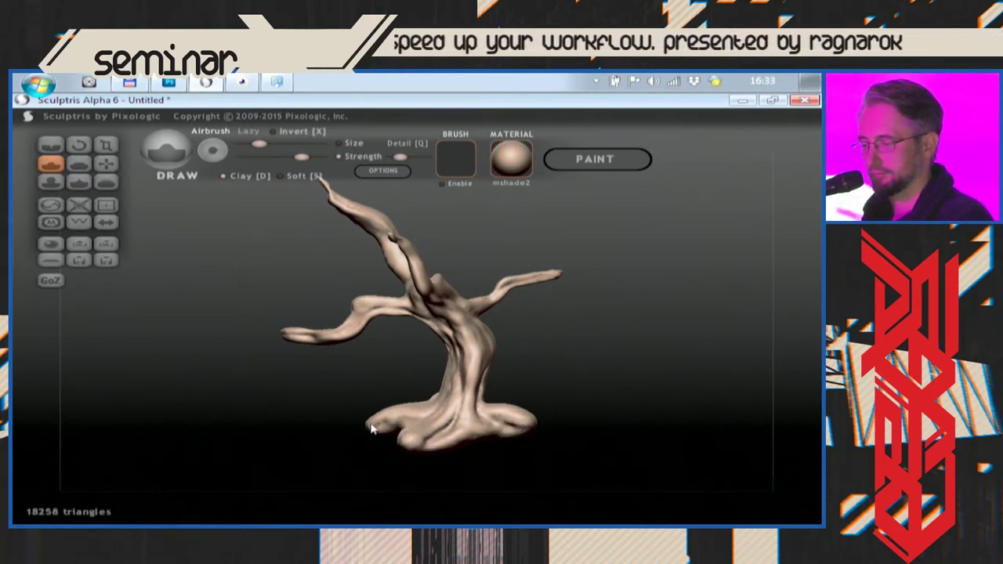
{"action": "left_click_drag", "start_coordinate": [433, 404], "coordinate": [451, 331]}
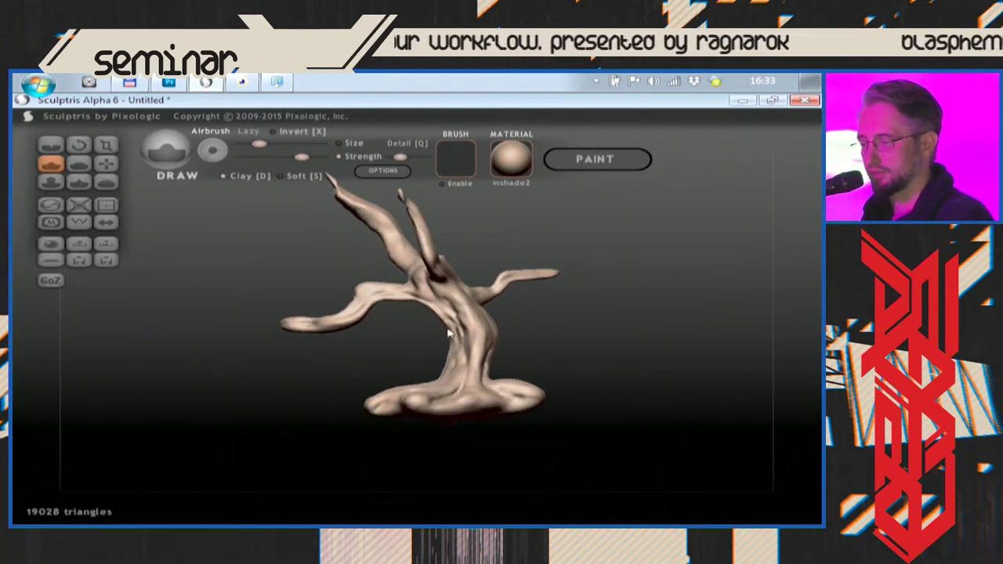
{"action": "mouse_move", "coordinate": [526, 264]}
{"action": "left_mouse_down"}
{"action": "mouse_move", "coordinate": [504, 306]}
{"action": "mouse_move", "coordinate": [513, 266]}
{"action": "left_mouse_up"}
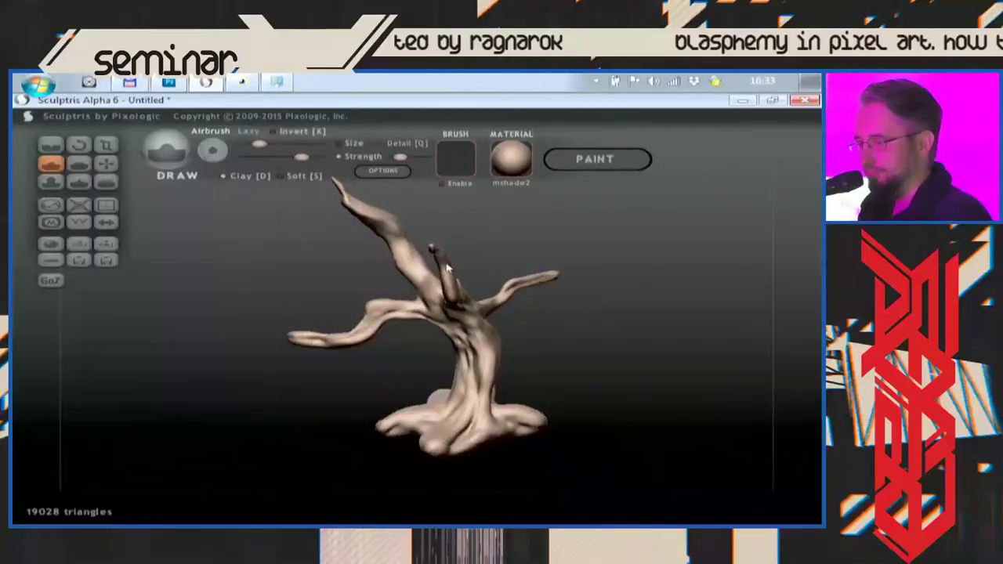
{"action": "left_click_drag", "start_coordinate": [539, 267], "coordinate": [537, 264]}
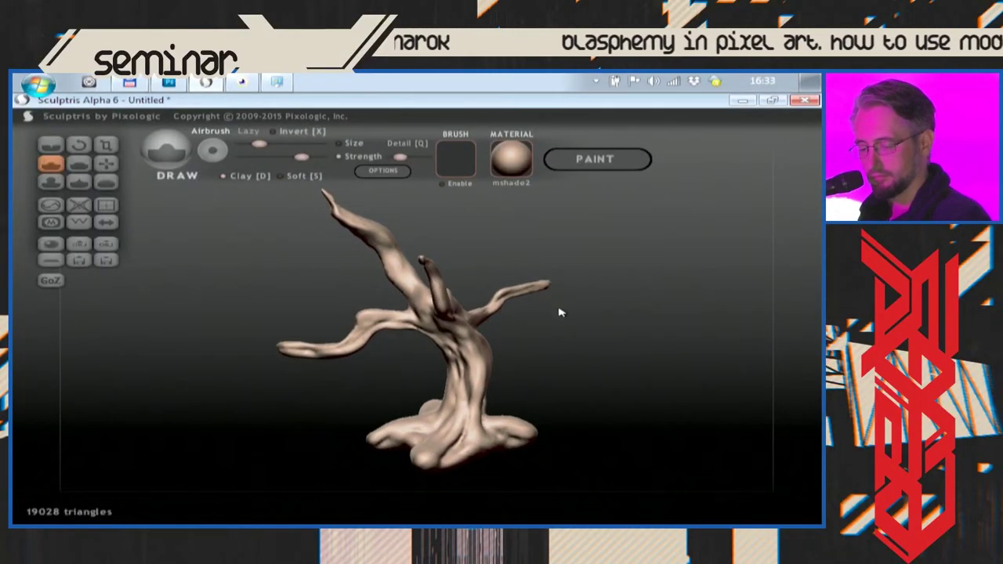
Pull a long root out of the tree's base and adjust the trunk and neighbouring roots with the Grab brush
{"action": "scroll", "coordinate": [559, 312], "scroll_direction": "down", "scroll_amount": 4}
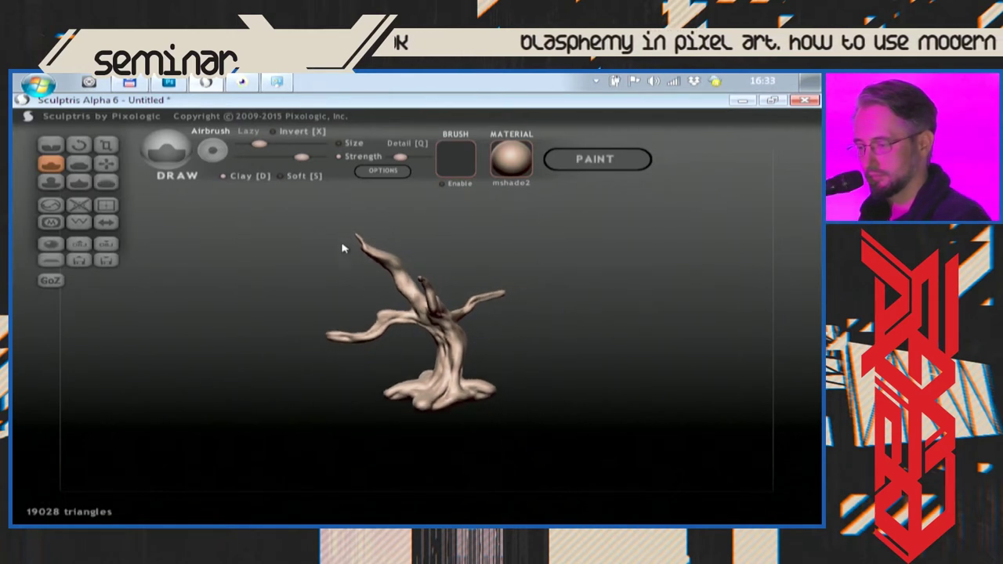
{"action": "left_click", "coordinate": [107, 163]}
{"action": "key", "text": "space"}
{"action": "left_click_drag", "start_coordinate": [432, 360], "coordinate": [420, 362]}
{"action": "mouse_move", "coordinate": [418, 415]}
{"action": "left_mouse_down"}
{"action": "mouse_move", "coordinate": [388, 428]}
{"action": "mouse_move", "coordinate": [429, 399]}
{"action": "mouse_move", "coordinate": [441, 348]}
{"action": "mouse_move", "coordinate": [428, 374]}
{"action": "mouse_move", "coordinate": [434, 409]}
{"action": "mouse_move", "coordinate": [473, 436]}
{"action": "mouse_move", "coordinate": [454, 449]}
{"action": "mouse_move", "coordinate": [504, 415]}
{"action": "left_mouse_up"}
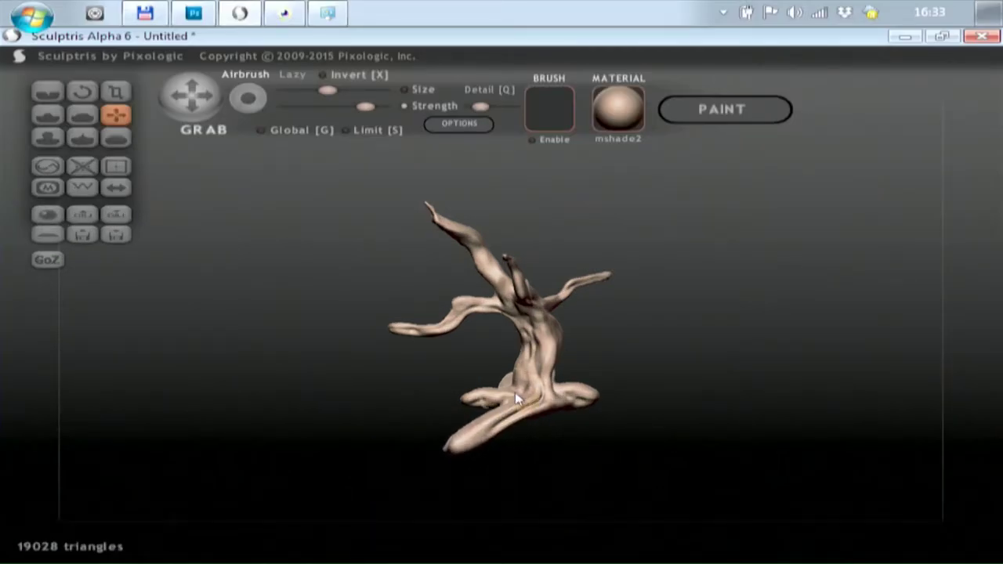
{"action": "left_click_drag", "start_coordinate": [526, 357], "coordinate": [524, 332]}
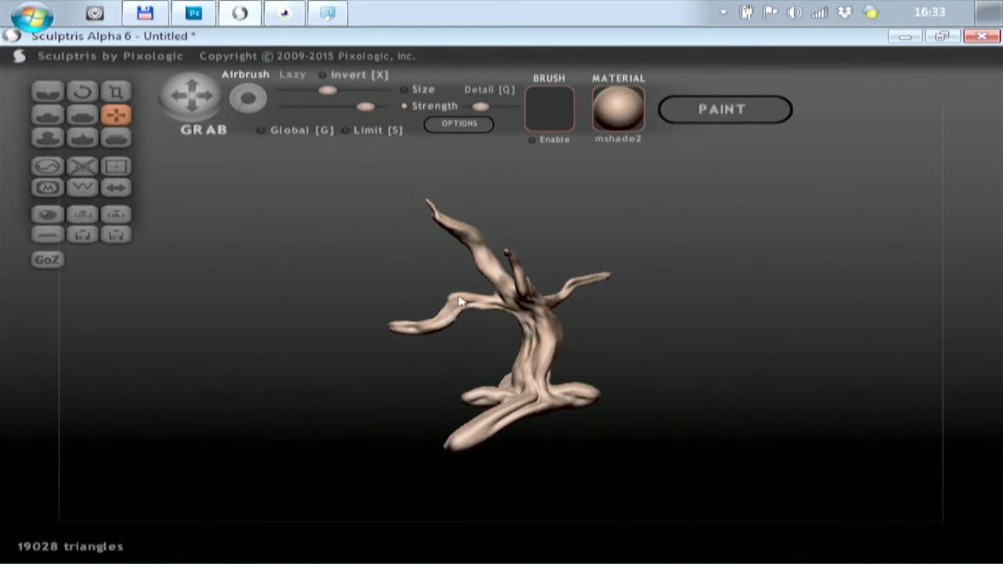
{"action": "mouse_move", "coordinate": [482, 430]}
{"action": "left_mouse_down"}
{"action": "mouse_move", "coordinate": [475, 446]}
{"action": "mouse_move", "coordinate": [482, 424]}
{"action": "left_mouse_up"}
{"action": "left_click_drag", "start_coordinate": [496, 390], "coordinate": [506, 388]}
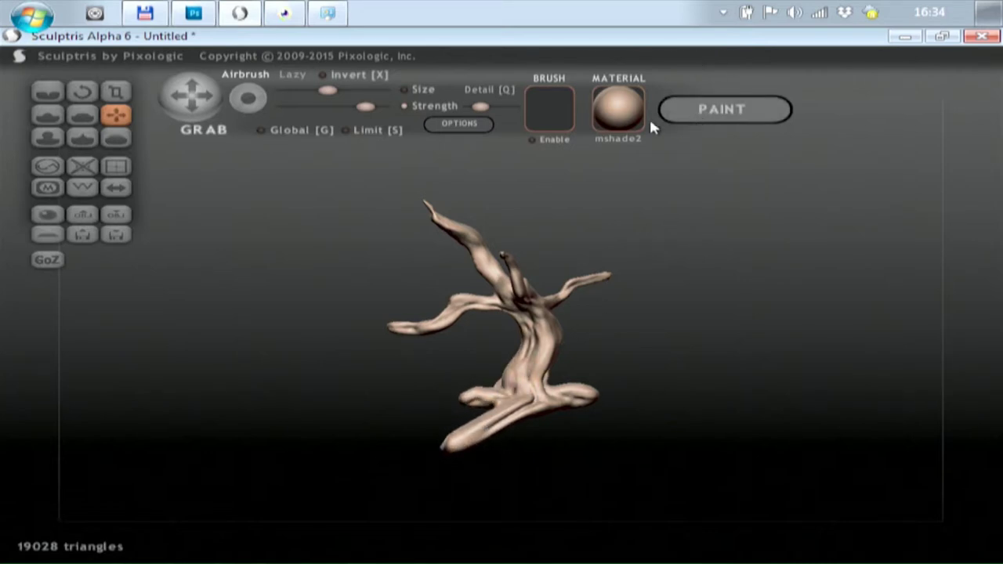
Save an image of the tree as the PNG bubblegumtree in the Blasphemy in Pixel Art folder
{"action": "left_click", "coordinate": [478, 124]}
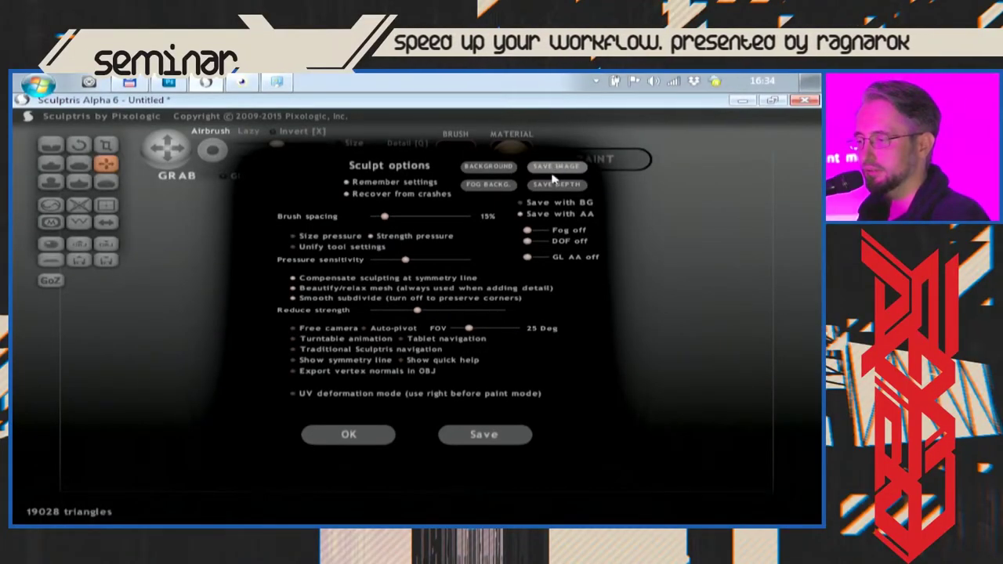
{"action": "left_click", "coordinate": [672, 119]}
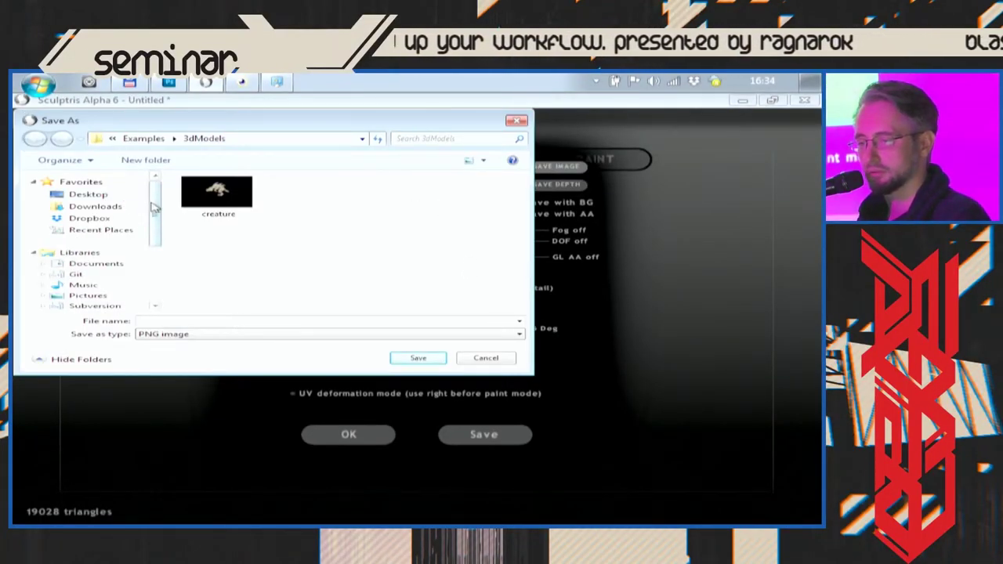
{"action": "left_click", "coordinate": [143, 138]}
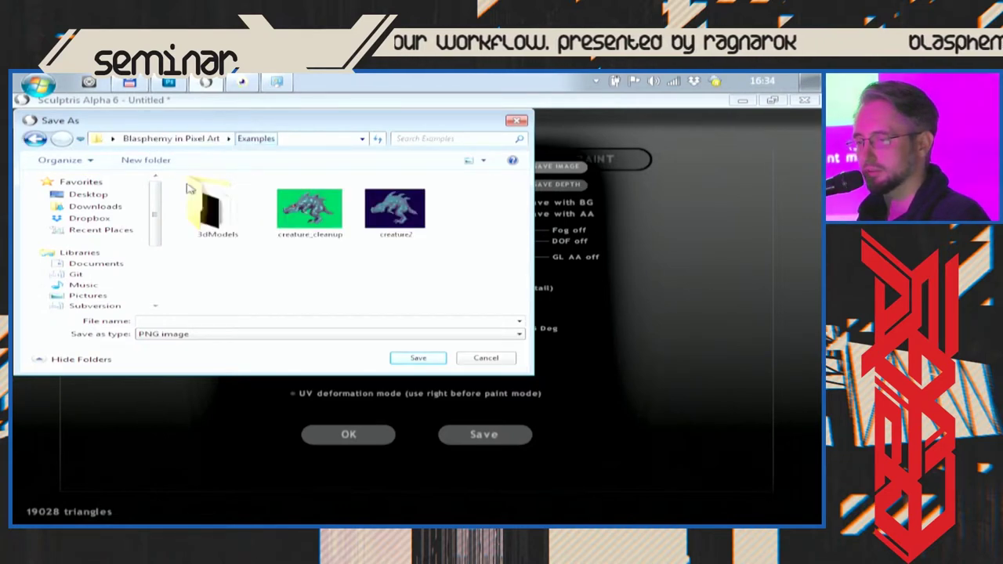
{"action": "left_click", "coordinate": [194, 140]}
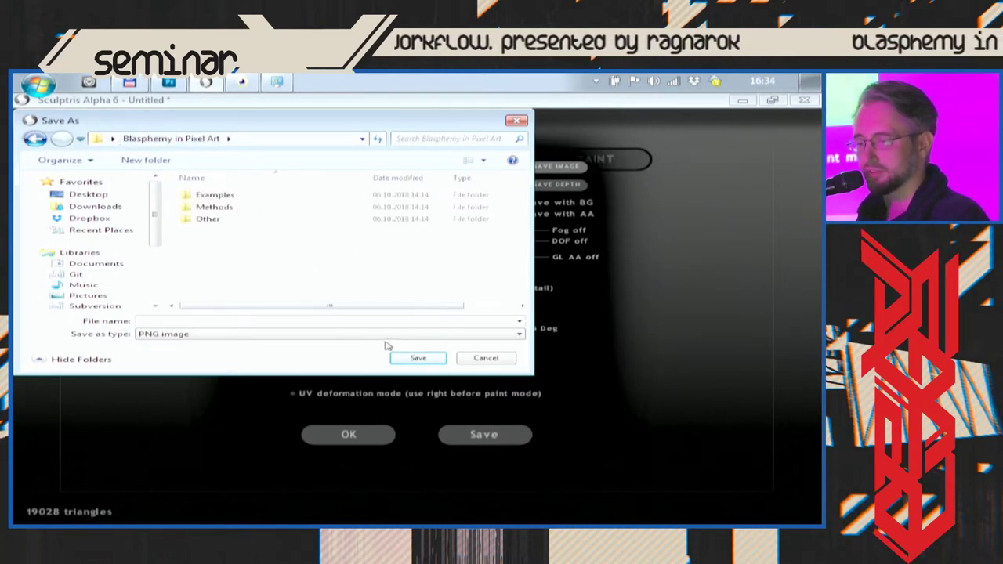
{"action": "type", "text": "bubblegumtree"}
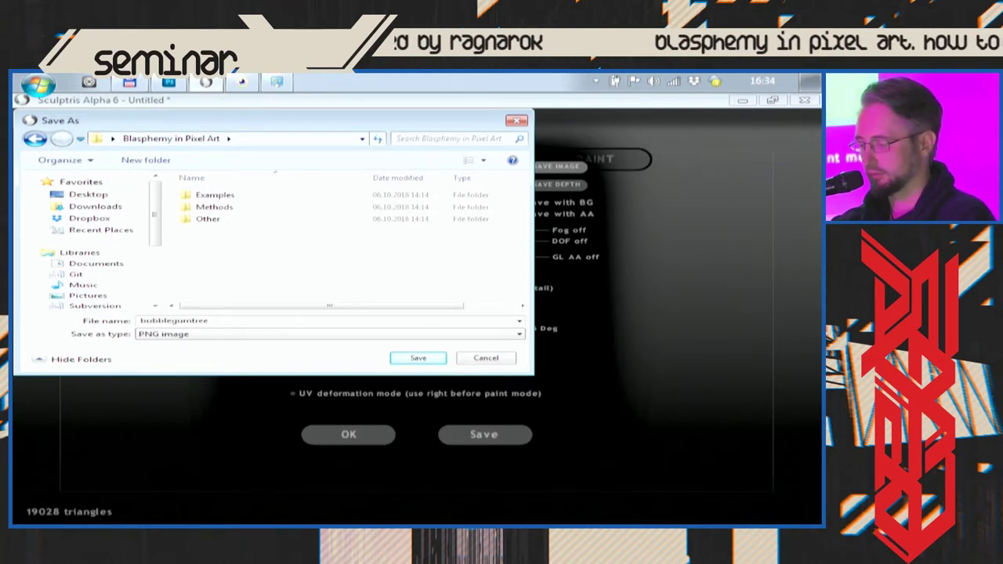
{"action": "key", "text": "Return"}
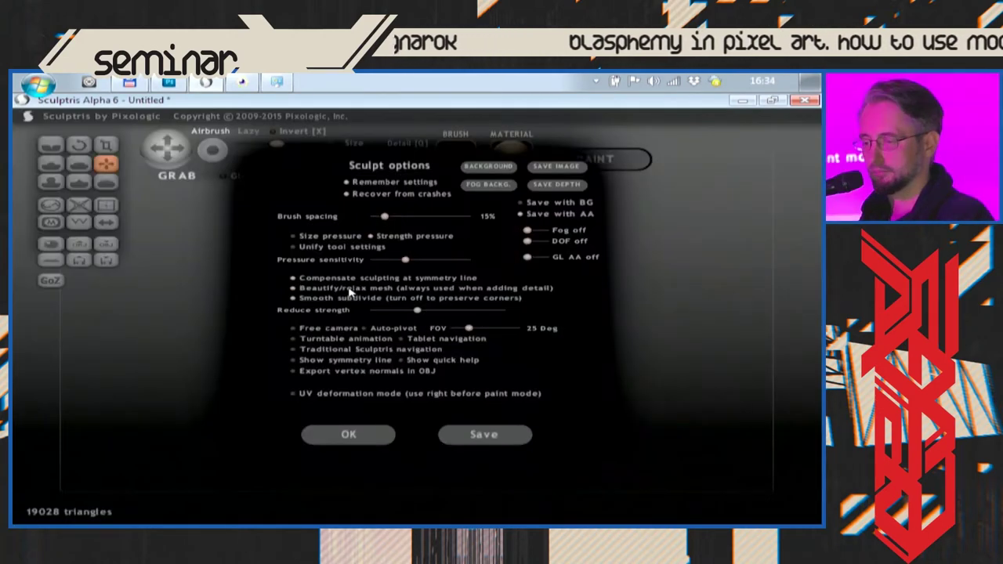
Switch to Photoshop and open bubblegumtree.png from the Blasphemy in Pixel Art folder
{"action": "left_click", "coordinate": [743, 101]}
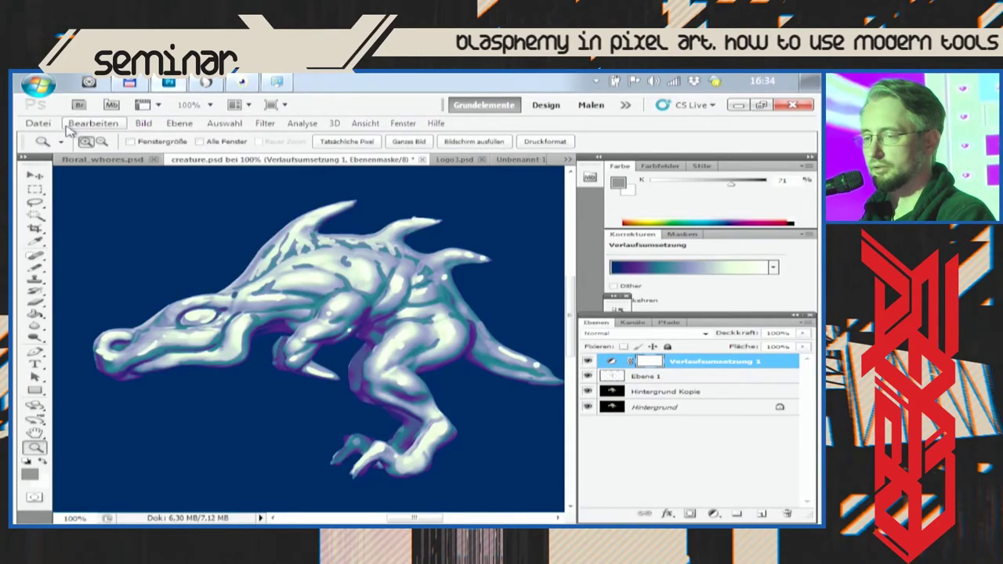
{"action": "left_click", "coordinate": [38, 123]}
{"action": "left_click", "coordinate": [106, 148]}
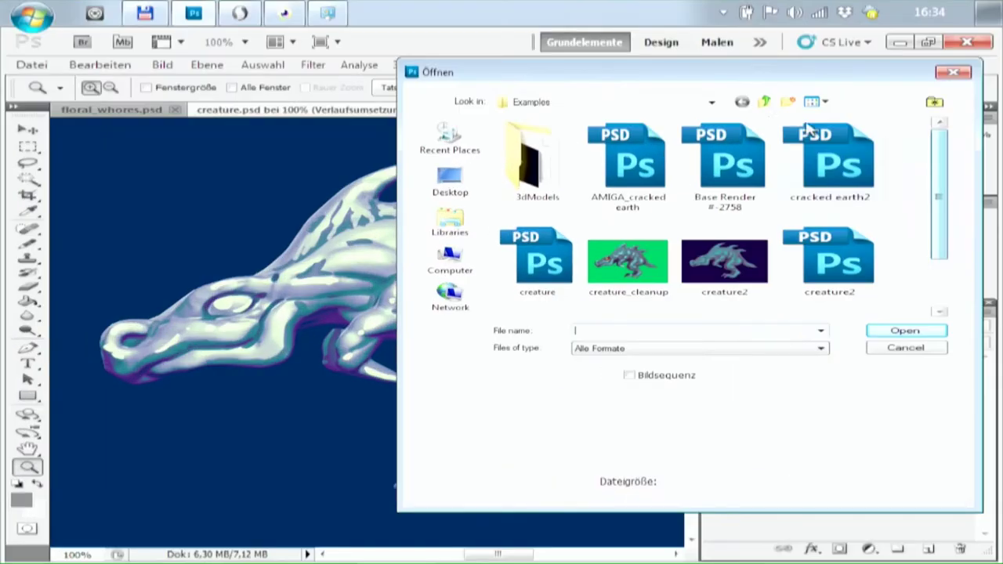
{"action": "left_click", "coordinate": [764, 101]}
{"action": "left_click", "coordinate": [570, 196]}
{"action": "left_click", "coordinate": [584, 196]}
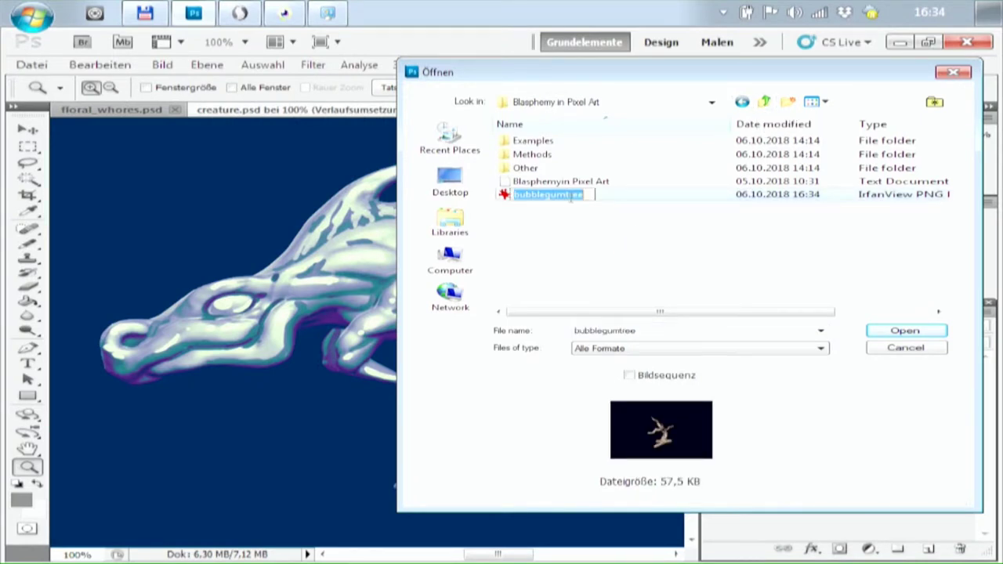
{"action": "left_click", "coordinate": [712, 200]}
{"action": "left_click", "coordinate": [635, 204]}
{"action": "double_click", "coordinate": [635, 201]}
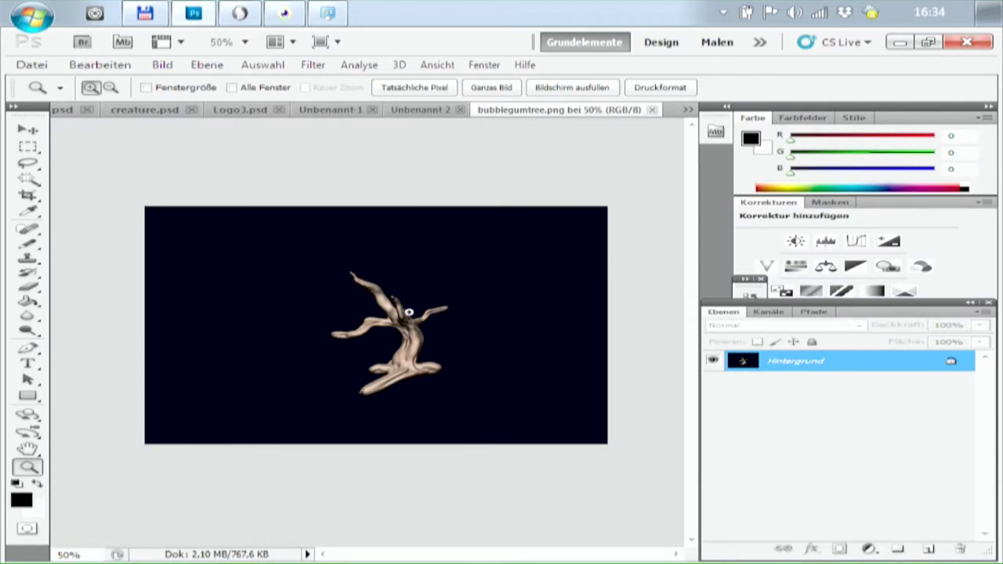
Add a new layer above the tree background and switch to the Brush tool
{"action": "left_click", "coordinate": [408, 351]}
{"action": "left_click", "coordinate": [409, 345]}
{"action": "left_click", "coordinate": [406, 340]}
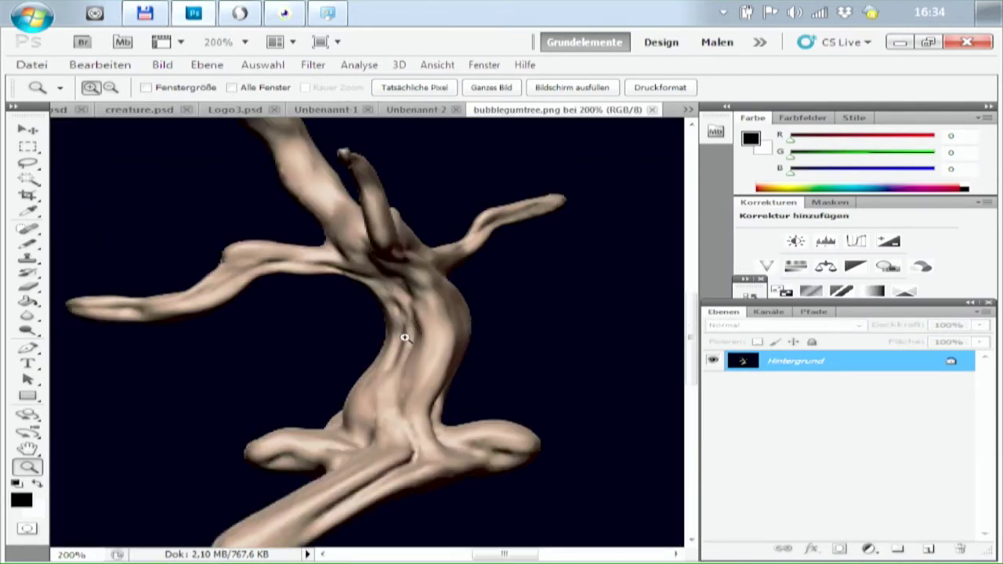
{"action": "right_click", "coordinate": [493, 286]}
{"action": "left_click", "coordinate": [556, 308]}
{"action": "left_click", "coordinate": [443, 317]}
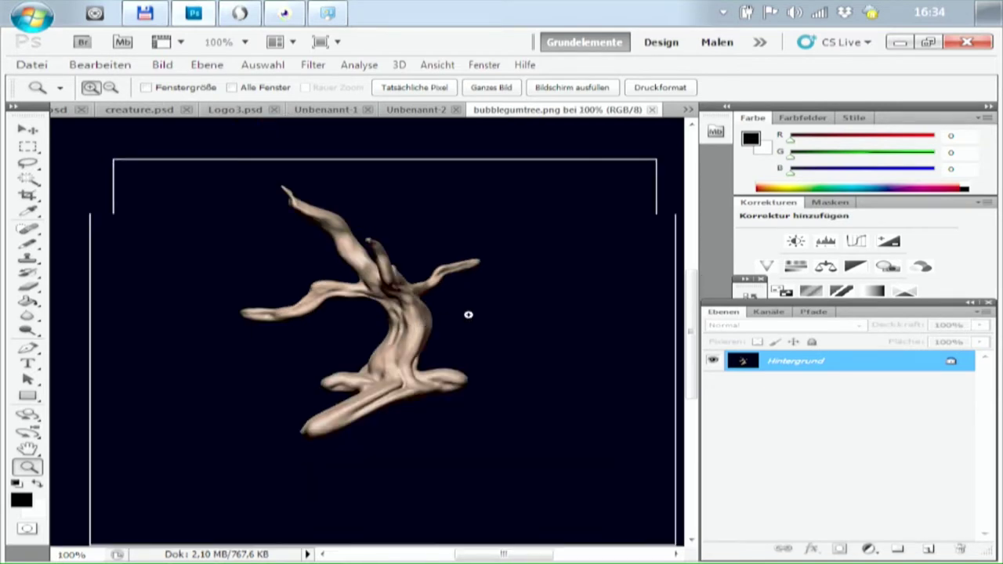
{"action": "left_click", "coordinate": [929, 551]}
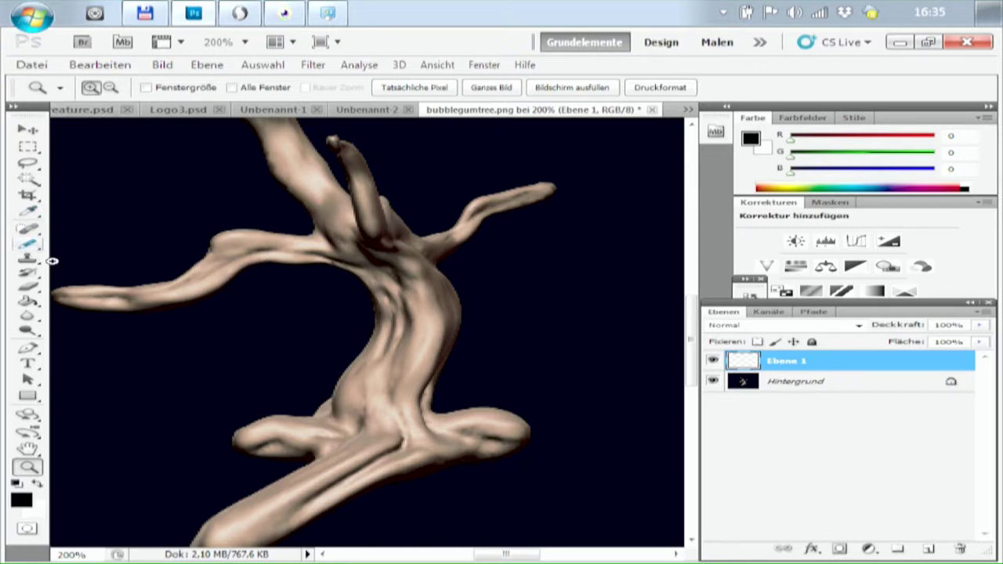
{"action": "left_click", "coordinate": [28, 245]}
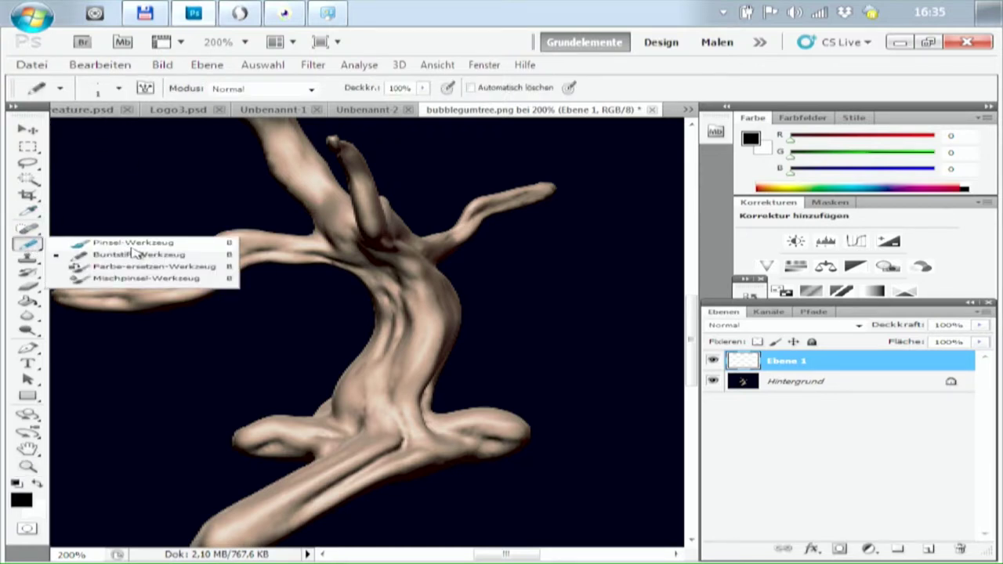
{"action": "left_click", "coordinate": [131, 243]}
{"action": "left_click", "coordinate": [120, 88]}
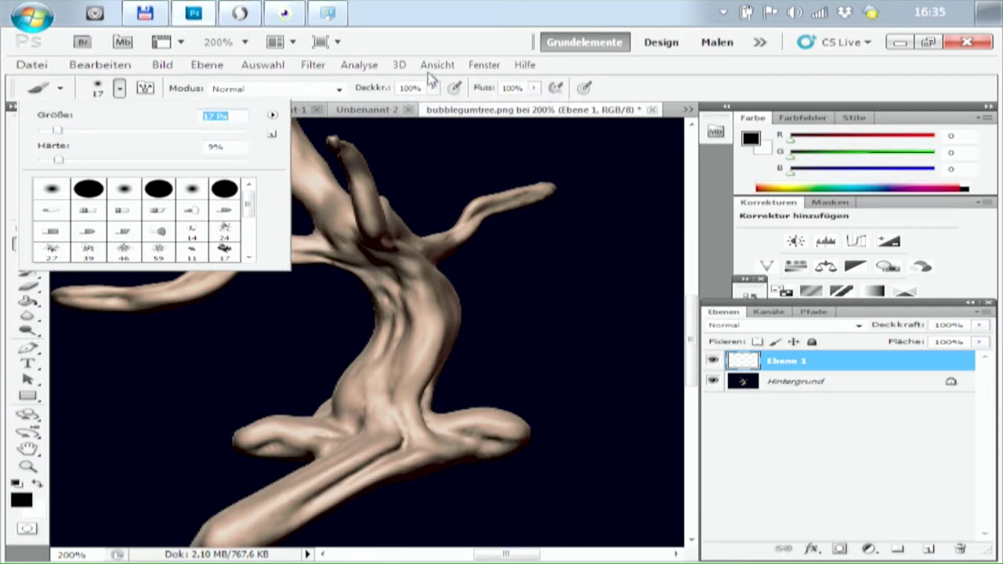
{"action": "left_click", "coordinate": [486, 110]}
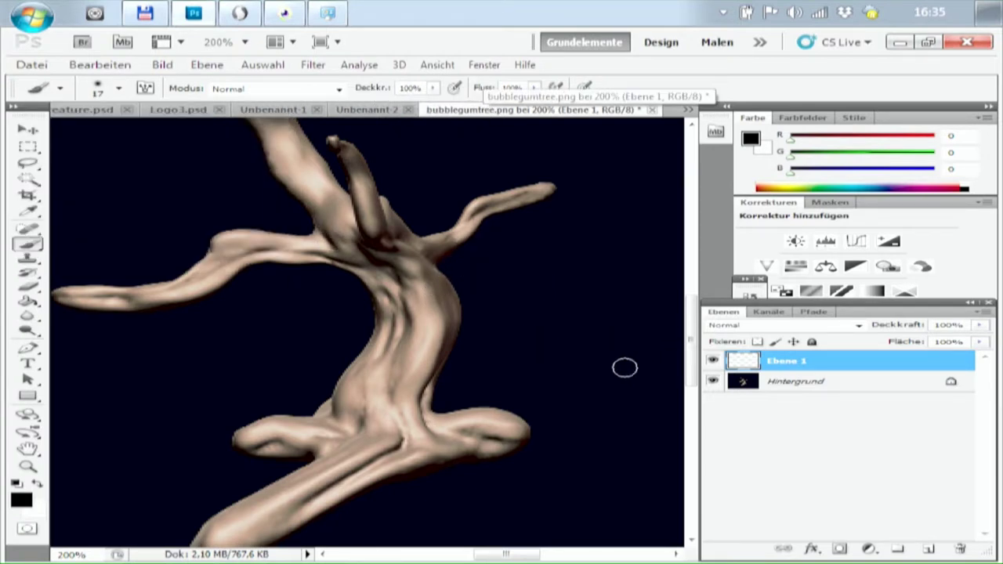
Taper the tree's root ends into points by painting over them with the sampled dark background colour
{"action": "left_click_drag", "start_coordinate": [593, 359], "coordinate": [646, 294]}
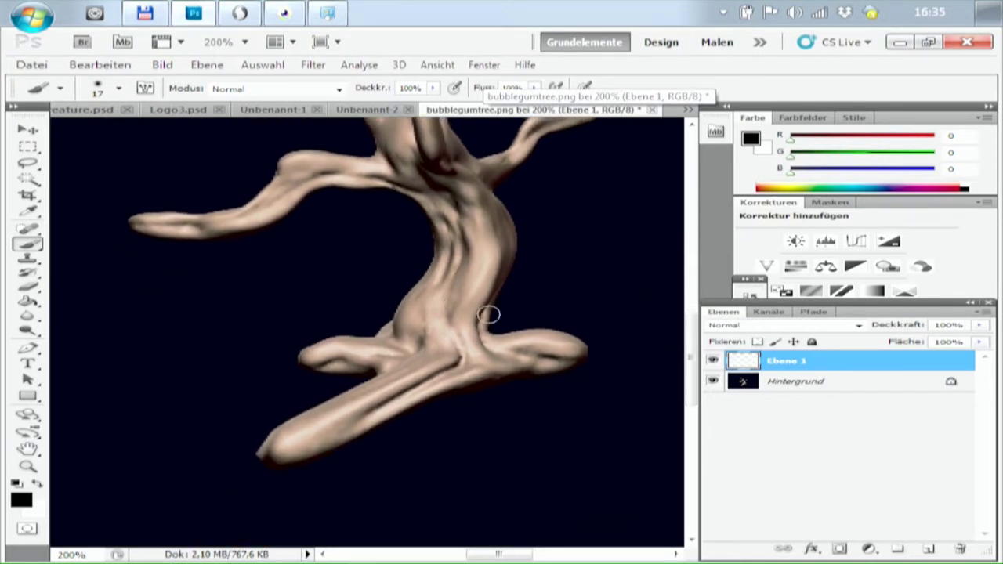
{"action": "left_click", "coordinate": [461, 416], "text": "alt"}
{"action": "mouse_move", "coordinate": [280, 441]}
{"action": "left_mouse_down"}
{"action": "mouse_move", "coordinate": [457, 410]}
{"action": "mouse_move", "coordinate": [277, 438]}
{"action": "mouse_move", "coordinate": [266, 455]}
{"action": "mouse_move", "coordinate": [297, 464]}
{"action": "mouse_move", "coordinate": [357, 420]}
{"action": "mouse_move", "coordinate": [270, 452]}
{"action": "mouse_move", "coordinate": [279, 453]}
{"action": "mouse_move", "coordinate": [249, 451]}
{"action": "mouse_move", "coordinate": [260, 452]}
{"action": "mouse_move", "coordinate": [310, 359]}
{"action": "mouse_move", "coordinate": [333, 344]}
{"action": "mouse_move", "coordinate": [302, 360]}
{"action": "mouse_move", "coordinate": [362, 321]}
{"action": "mouse_move", "coordinate": [279, 366]}
{"action": "mouse_move", "coordinate": [383, 320]}
{"action": "left_mouse_up"}
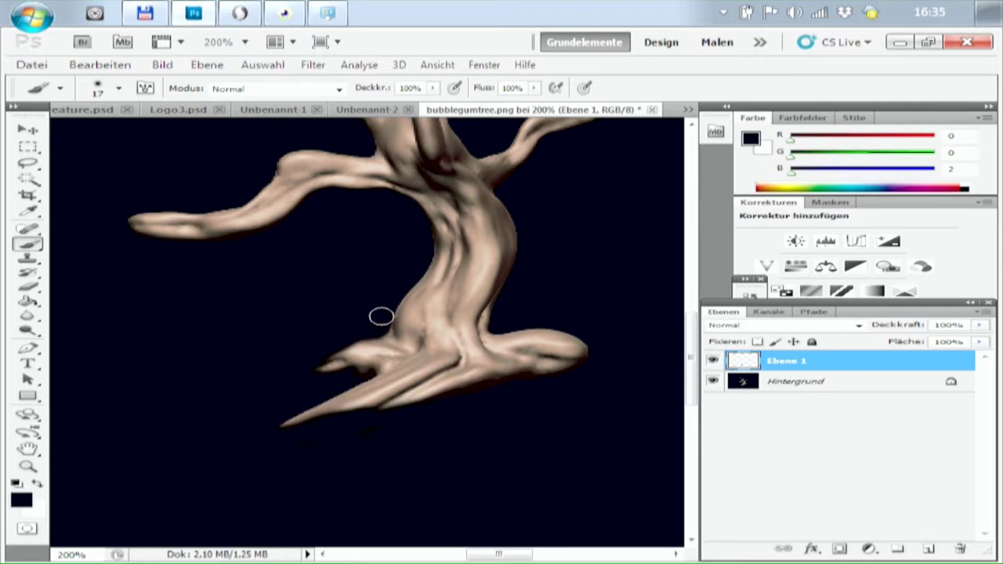
{"action": "mouse_move", "coordinate": [515, 327]}
{"action": "left_mouse_down"}
{"action": "mouse_move", "coordinate": [586, 352]}
{"action": "mouse_move", "coordinate": [519, 323]}
{"action": "mouse_move", "coordinate": [533, 329]}
{"action": "mouse_move", "coordinate": [501, 327]}
{"action": "mouse_move", "coordinate": [533, 319]}
{"action": "mouse_move", "coordinate": [594, 359]}
{"action": "mouse_move", "coordinate": [569, 349]}
{"action": "mouse_move", "coordinate": [485, 385]}
{"action": "mouse_move", "coordinate": [509, 388]}
{"action": "mouse_move", "coordinate": [438, 396]}
{"action": "mouse_move", "coordinate": [484, 387]}
{"action": "mouse_move", "coordinate": [385, 423]}
{"action": "mouse_move", "coordinate": [460, 395]}
{"action": "mouse_move", "coordinate": [385, 409]}
{"action": "mouse_move", "coordinate": [416, 394]}
{"action": "mouse_move", "coordinate": [502, 381]}
{"action": "left_mouse_up"}
Add another layer and paint white highlights on the tree's long left branch with the brush at 38% opacity
{"action": "left_click_drag", "start_coordinate": [690, 347], "coordinate": [690, 325]}
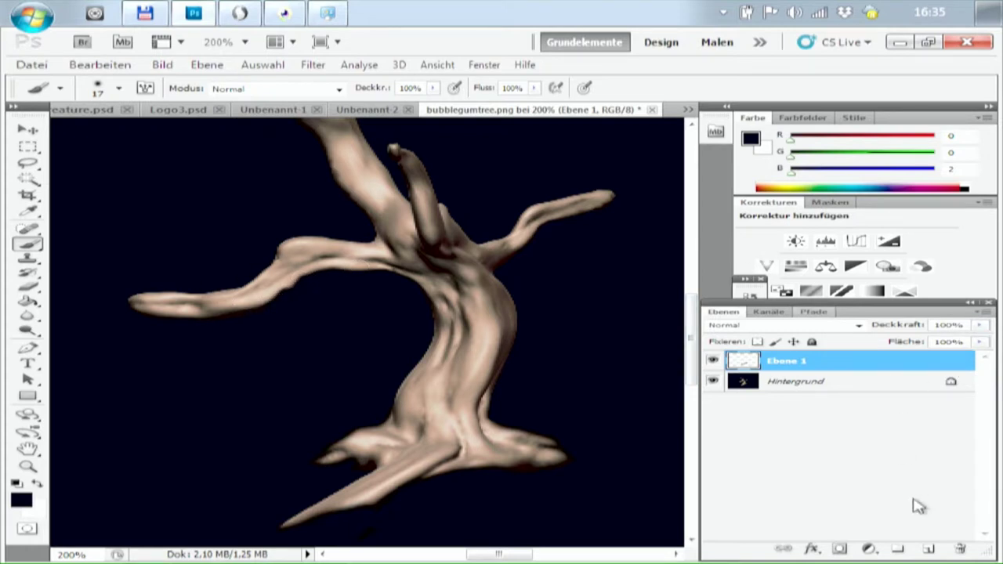
{"action": "left_click", "coordinate": [928, 548]}
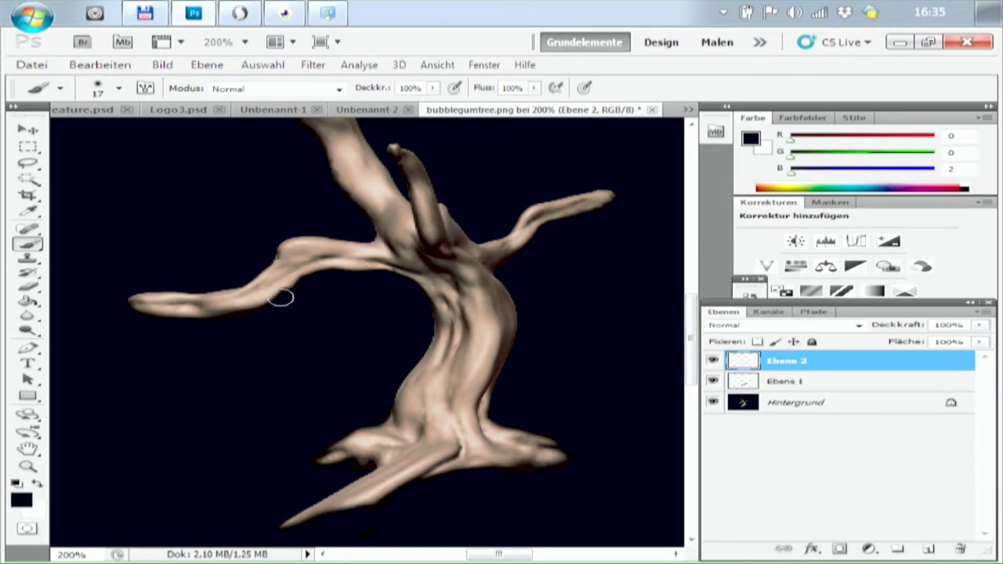
{"action": "left_click", "coordinate": [37, 483]}
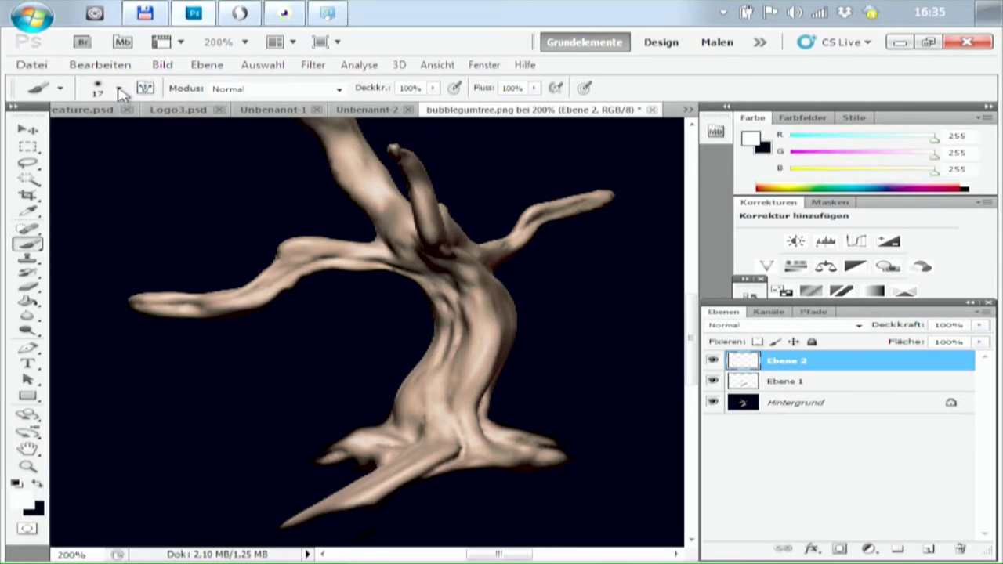
{"action": "mouse_move", "coordinate": [433, 88]}
{"action": "left_mouse_down"}
{"action": "mouse_move", "coordinate": [432, 106]}
{"action": "mouse_move", "coordinate": [380, 115]}
{"action": "left_mouse_up"}
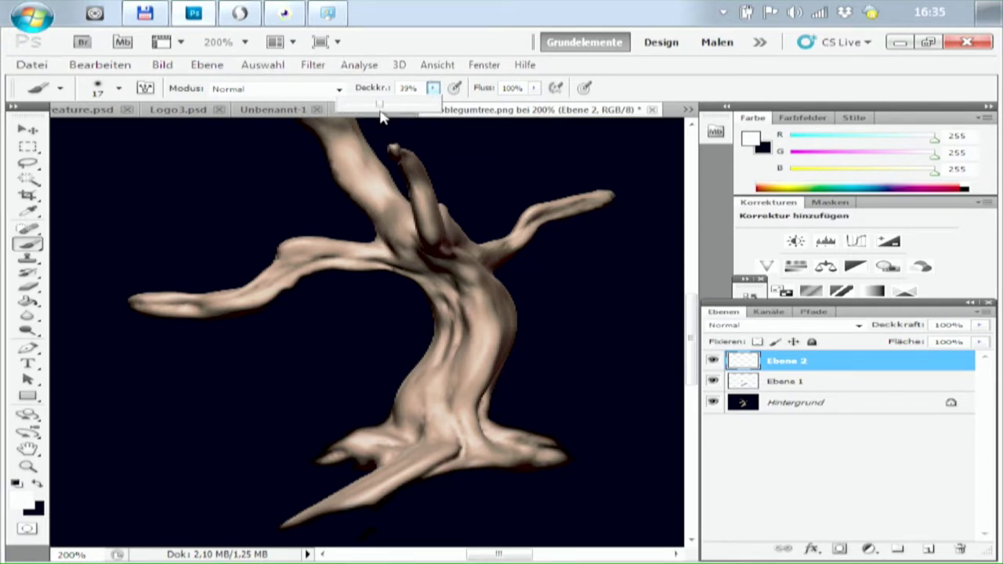
{"action": "left_click", "coordinate": [423, 50]}
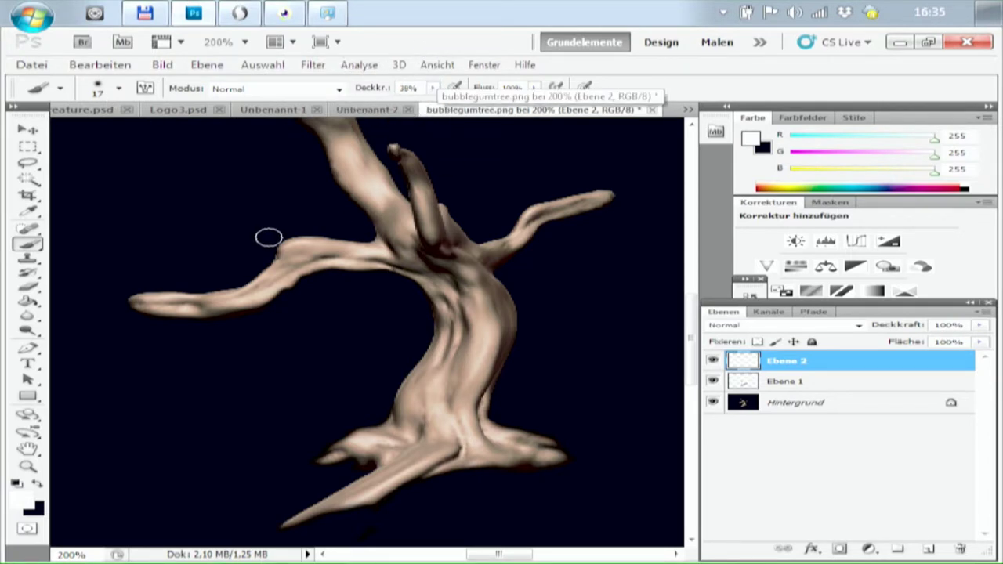
{"action": "left_click_drag", "start_coordinate": [291, 246], "coordinate": [297, 244]}
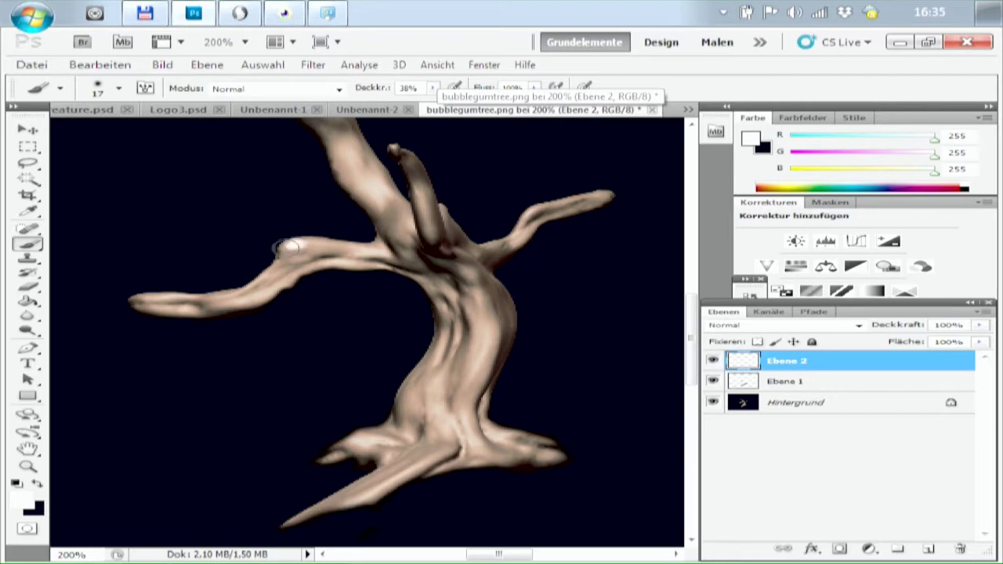
{"action": "mouse_move", "coordinate": [231, 302]}
{"action": "left_mouse_down"}
{"action": "mouse_move", "coordinate": [213, 307]}
{"action": "mouse_move", "coordinate": [239, 306]}
{"action": "mouse_move", "coordinate": [219, 299]}
{"action": "left_mouse_up"}
Paint white highlights along the upper branches, right branch and trunk with an 11 px brush at 100% hardness
{"action": "left_click", "coordinate": [119, 88]}
{"action": "left_click_drag", "start_coordinate": [61, 160], "coordinate": [282, 179]}
{"action": "left_click_drag", "start_coordinate": [50, 131], "coordinate": [55, 129]}
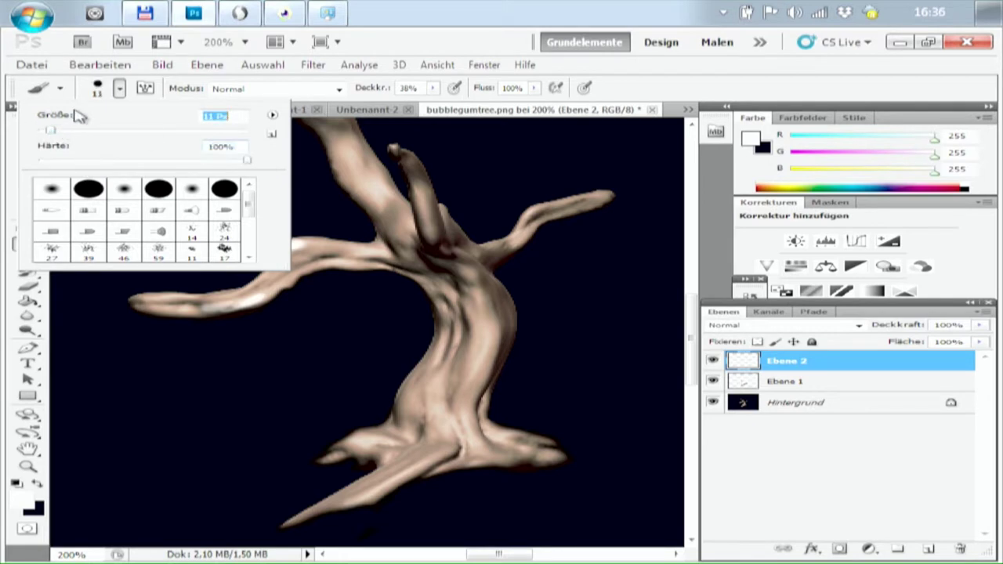
{"action": "left_click", "coordinate": [461, 52]}
{"action": "left_click_drag", "start_coordinate": [421, 198], "coordinate": [429, 235]}
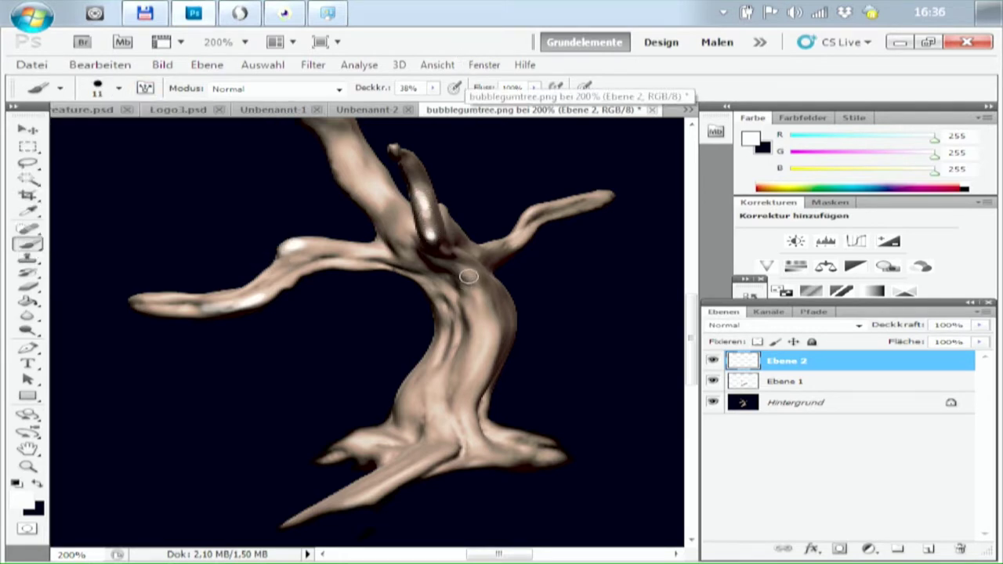
{"action": "left_click_drag", "start_coordinate": [525, 215], "coordinate": [572, 196]}
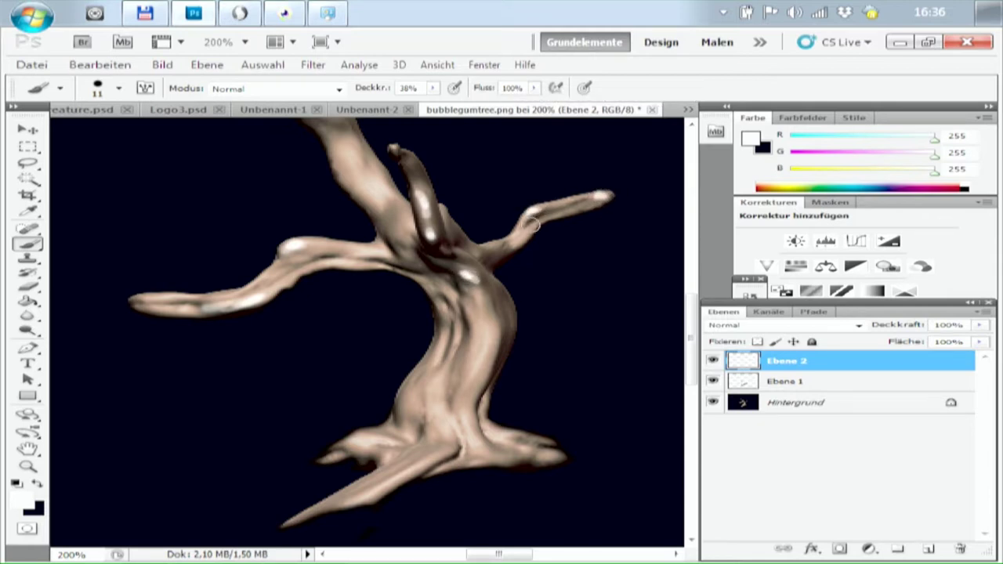
{"action": "mouse_move", "coordinate": [482, 301]}
{"action": "left_mouse_down"}
{"action": "mouse_move", "coordinate": [475, 362]}
{"action": "mouse_move", "coordinate": [482, 327]}
{"action": "mouse_move", "coordinate": [481, 352]}
{"action": "mouse_move", "coordinate": [462, 368]}
{"action": "mouse_move", "coordinate": [487, 331]}
{"action": "mouse_move", "coordinate": [481, 298]}
{"action": "mouse_move", "coordinate": [439, 398]}
{"action": "mouse_move", "coordinate": [479, 364]}
{"action": "mouse_move", "coordinate": [464, 383]}
{"action": "mouse_move", "coordinate": [500, 333]}
{"action": "mouse_move", "coordinate": [472, 388]}
{"action": "left_mouse_up"}
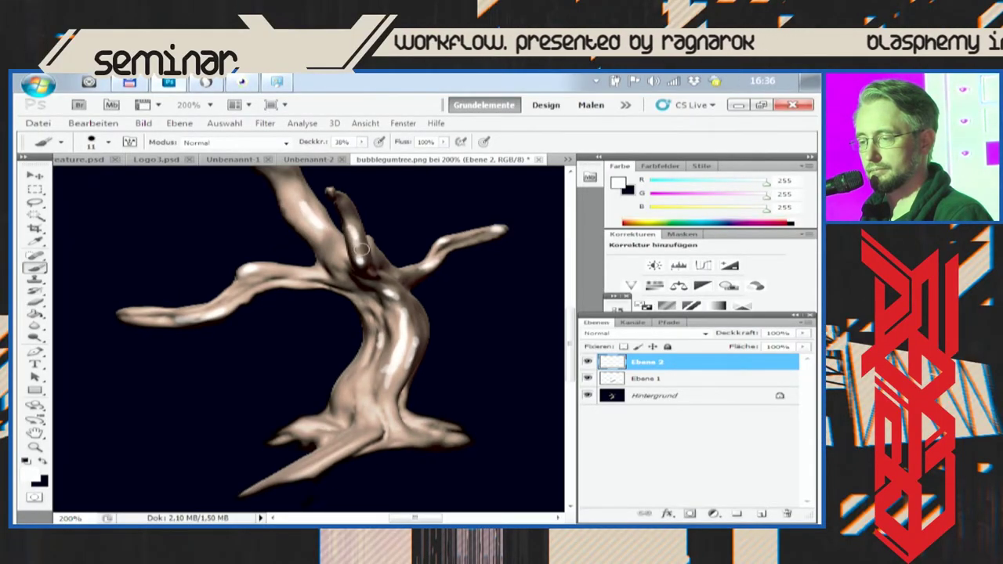
{"action": "left_click_drag", "start_coordinate": [385, 230], "coordinate": [448, 303]}
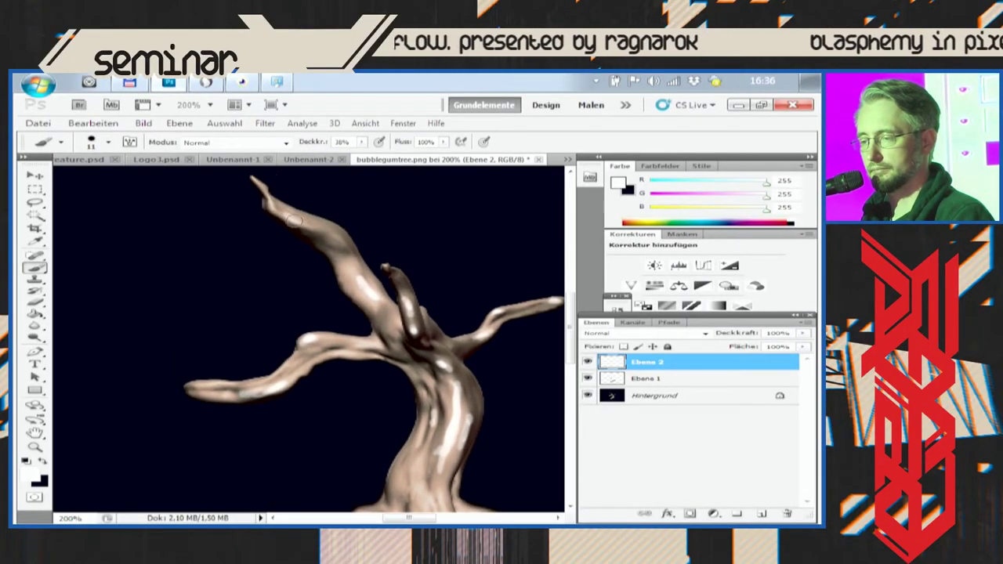
{"action": "left_click_drag", "start_coordinate": [276, 210], "coordinate": [336, 240]}
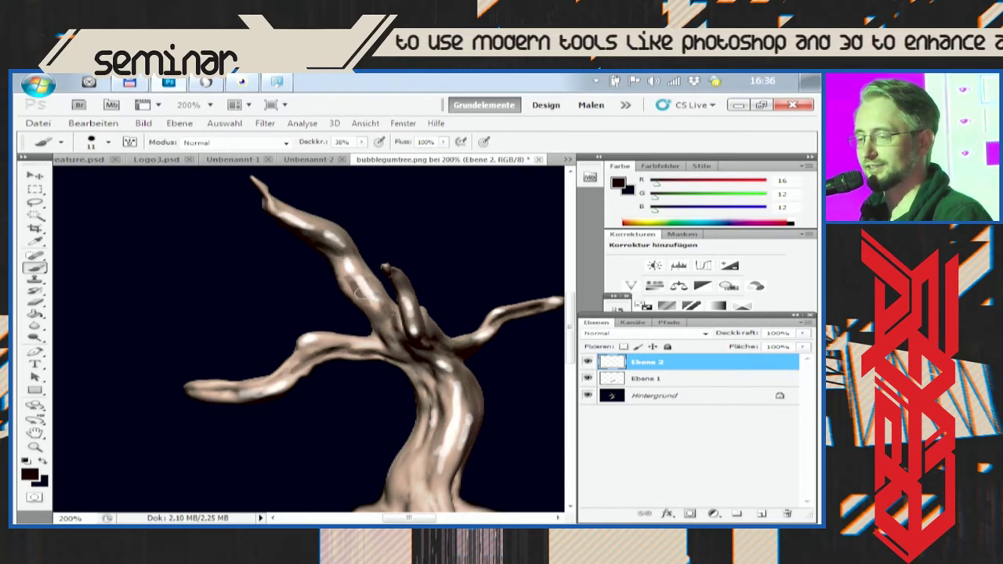
Shade the trunk and root creases in near-black and refine the highlights with a 5 px brush in a sampled near-white
{"action": "left_click_drag", "start_coordinate": [419, 356], "coordinate": [402, 305]}
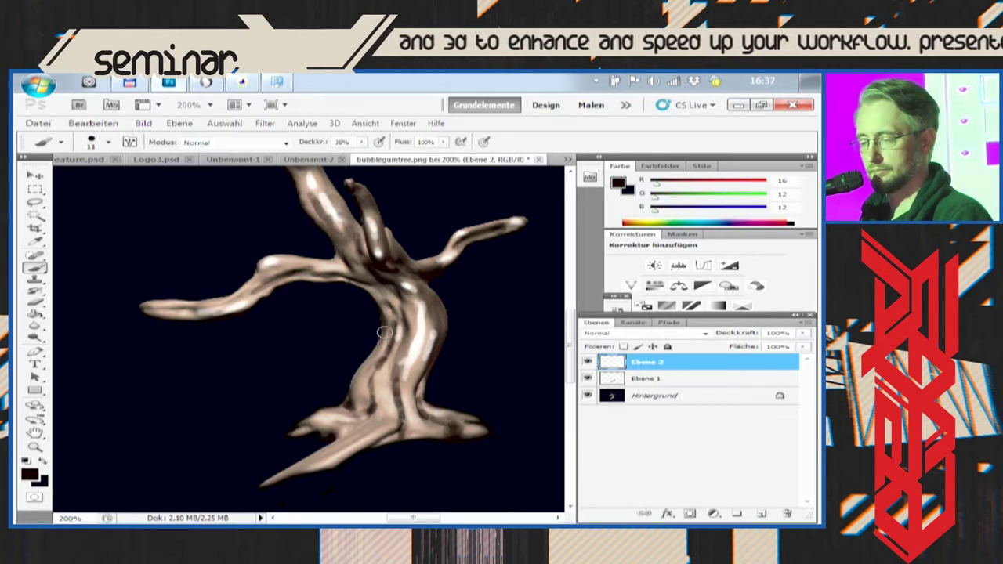
{"action": "left_click", "coordinate": [424, 334], "text": "alt"}
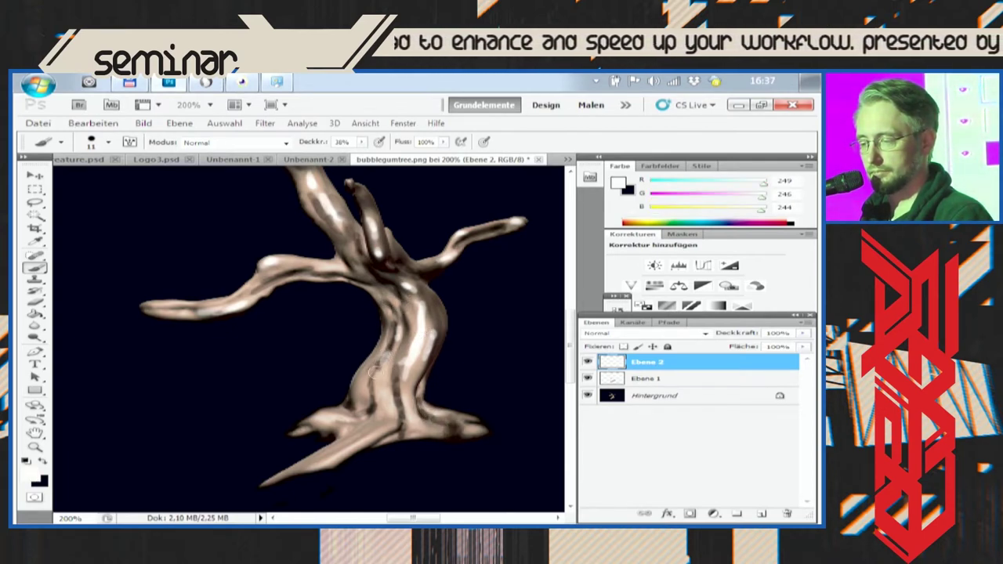
{"action": "left_click", "coordinate": [108, 143]}
{"action": "left_click_drag", "start_coordinate": [53, 178], "coordinate": [49, 180]}
{"action": "key", "text": "Return"}
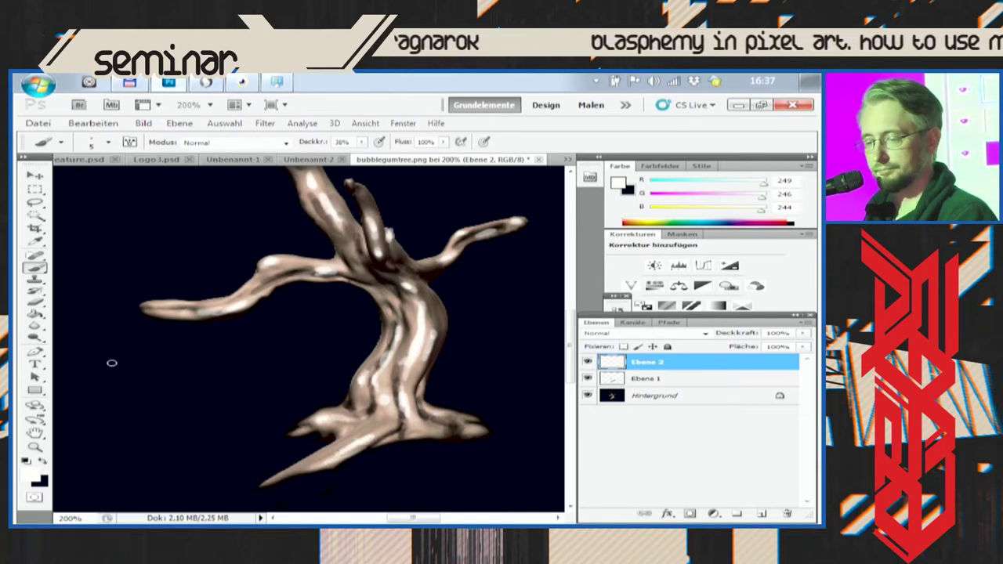
Flatten all layers of the tree image onto the background layer
{"action": "left_click", "coordinate": [36, 445]}
{"action": "left_click_drag", "start_coordinate": [357, 304], "coordinate": [436, 298]}
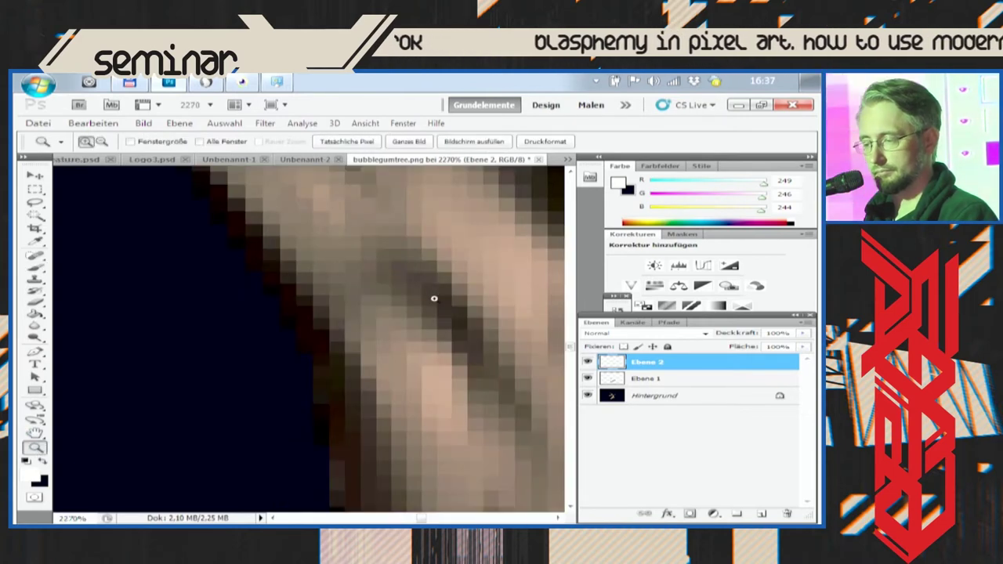
{"action": "right_click", "coordinate": [437, 298]}
{"action": "left_click", "coordinate": [470, 303]}
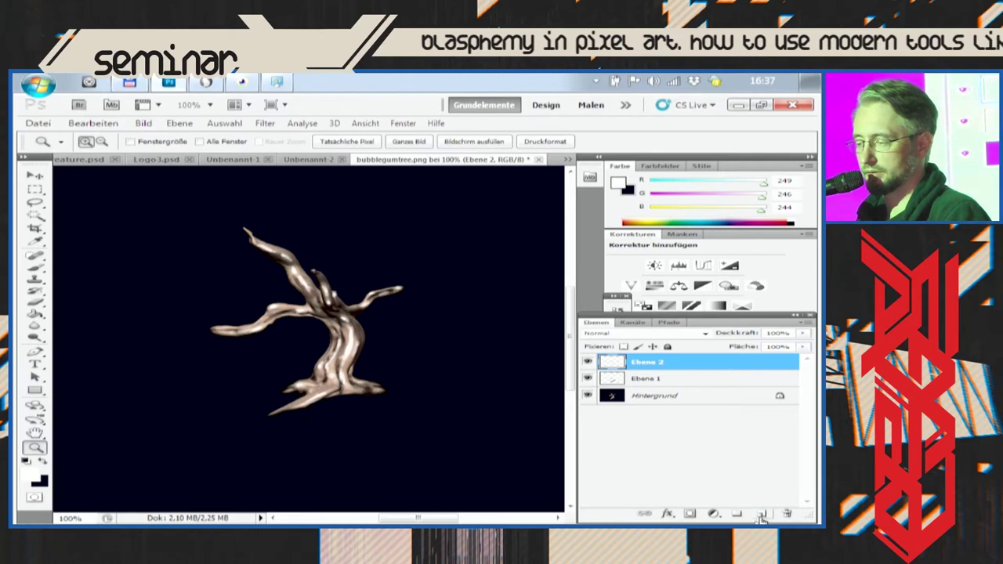
{"action": "left_click", "coordinate": [808, 322]}
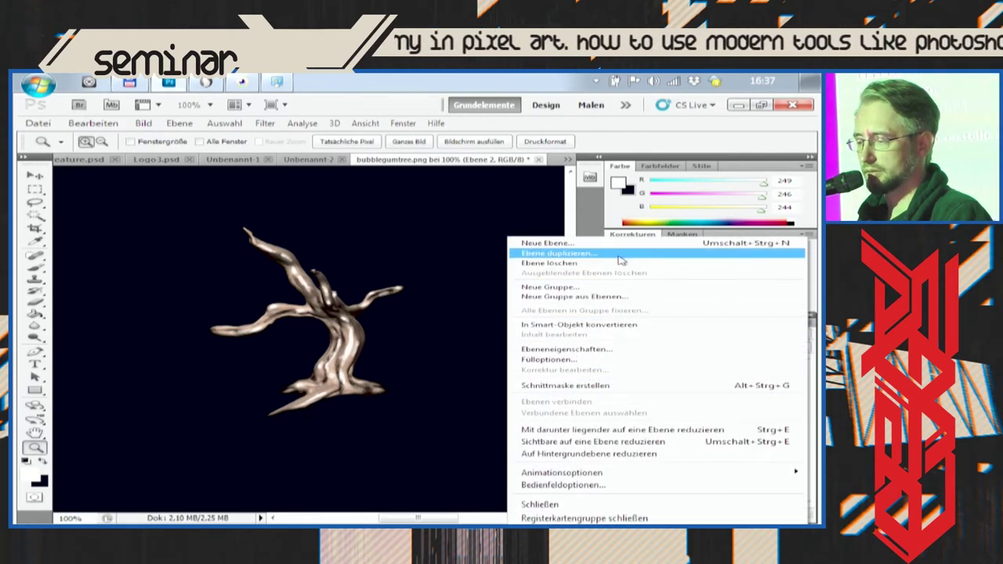
{"action": "left_click", "coordinate": [635, 457]}
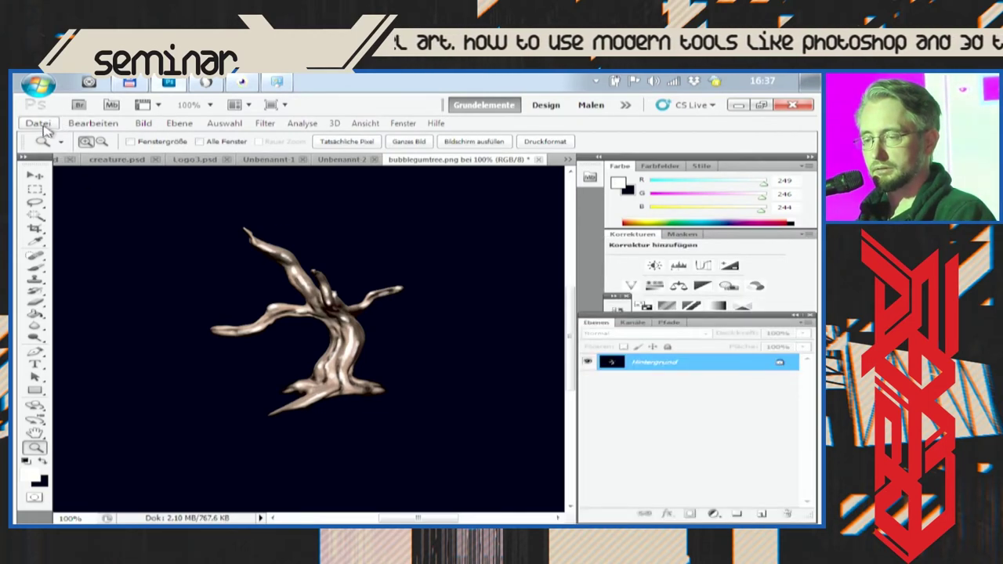
Copy a rectangular area around the whole tree into a new 344 × 417 pixel document
{"action": "key", "text": "m"}
{"action": "left_click_drag", "start_coordinate": [191, 221], "coordinate": [438, 446]}
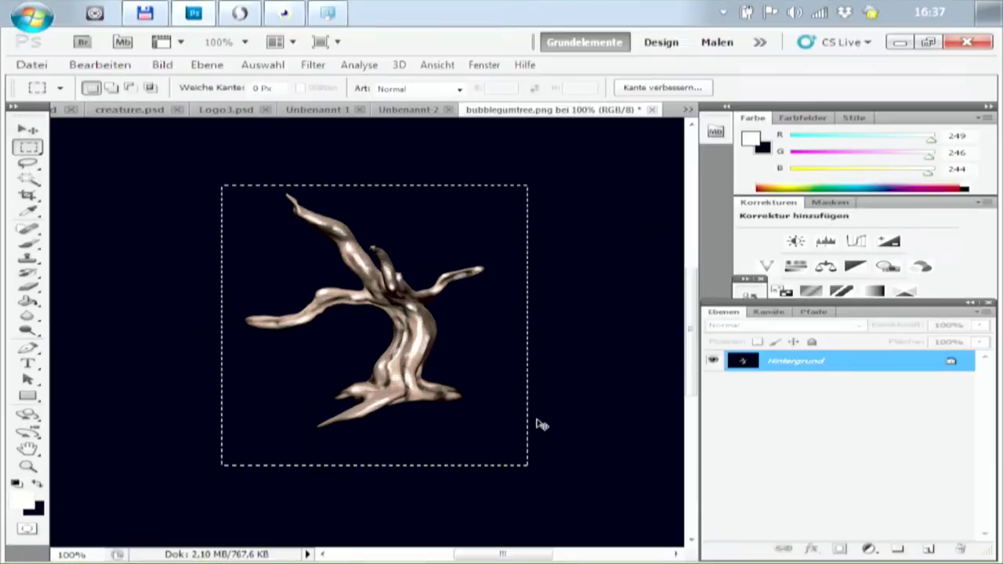
{"action": "key", "text": "ctrl+n"}
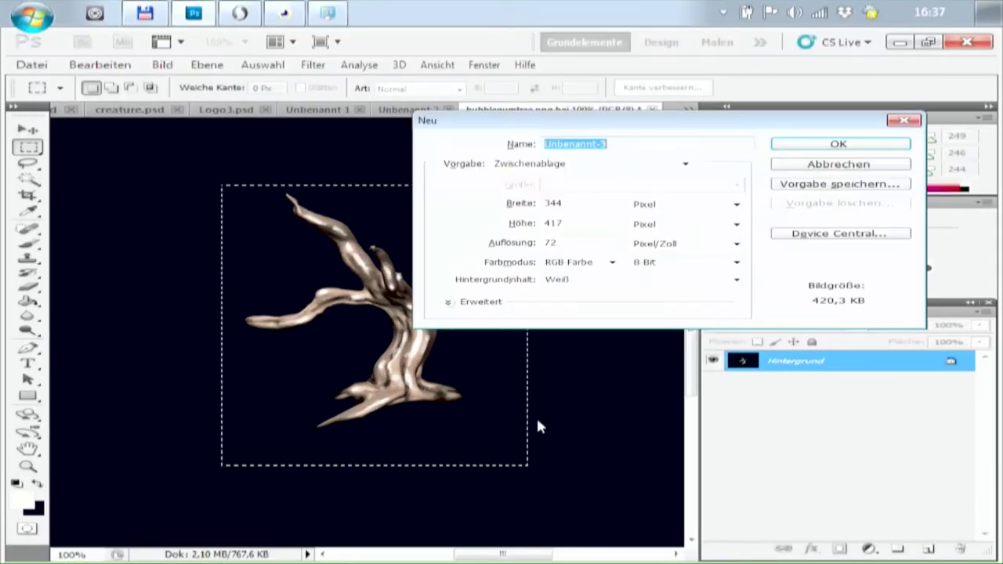
{"action": "left_click", "coordinate": [793, 147]}
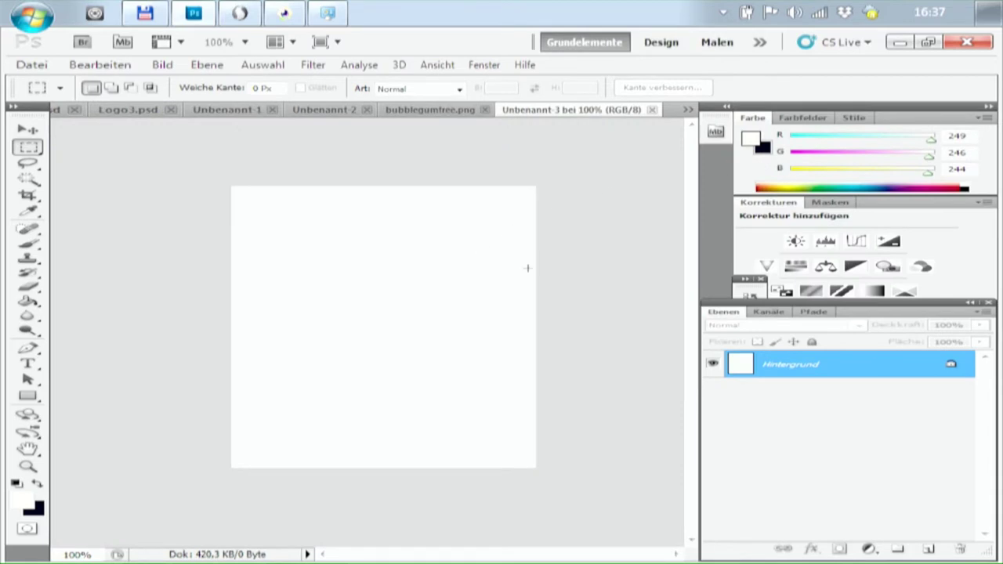
{"action": "key", "text": "ctrl+v"}
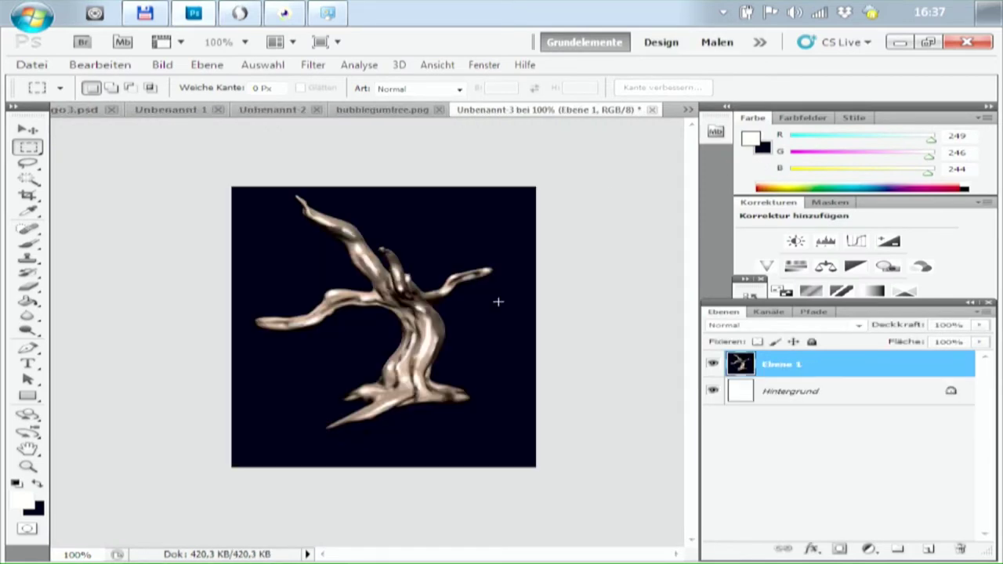
Downscale the tree document to 128 pixels wide with proportions kept, using nearest-neighbour (Pixelwiederholung) interpolation
{"action": "left_click", "coordinate": [163, 67]}
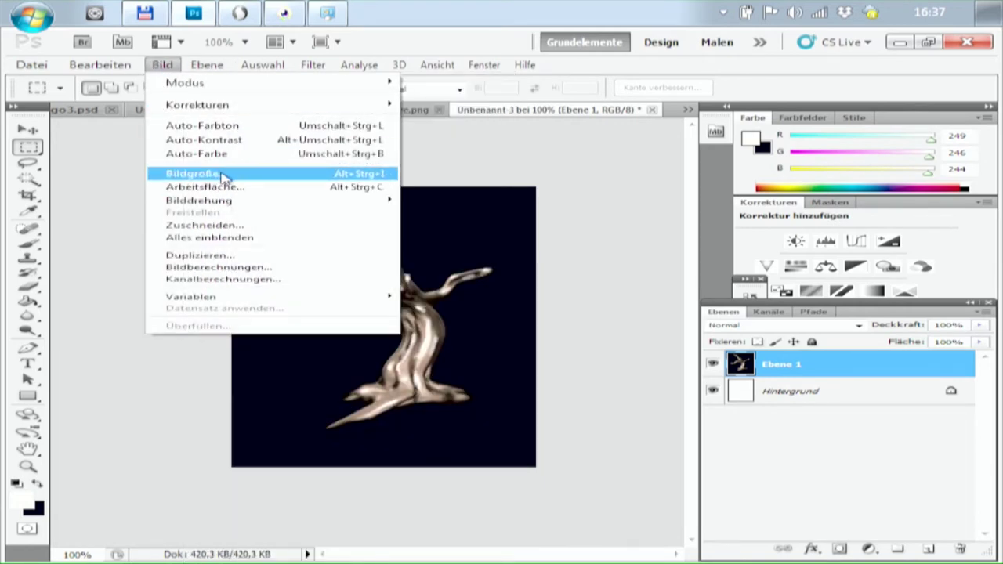
{"action": "left_click", "coordinate": [225, 176]}
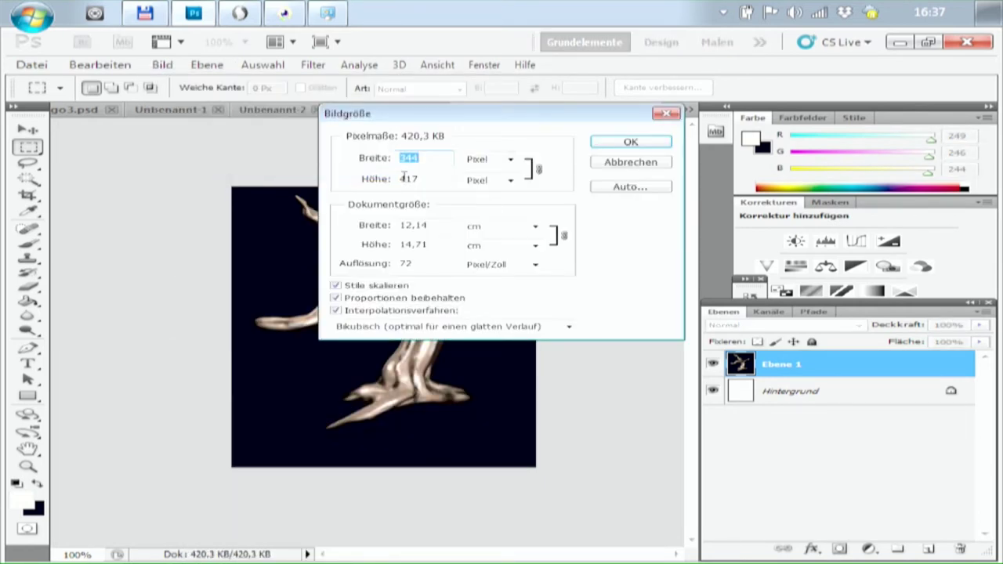
{"action": "type", "text": "128"}
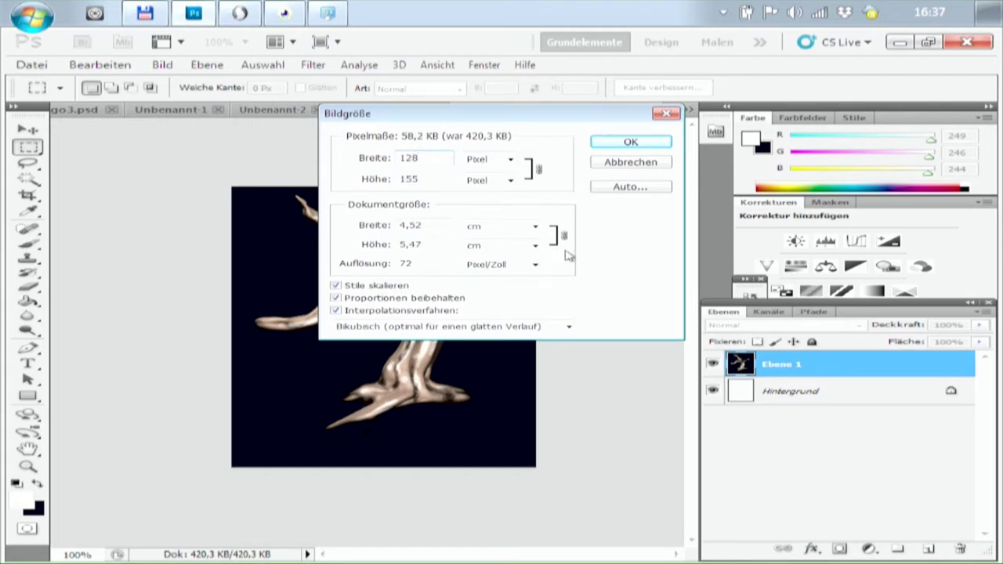
{"action": "left_click", "coordinate": [555, 330]}
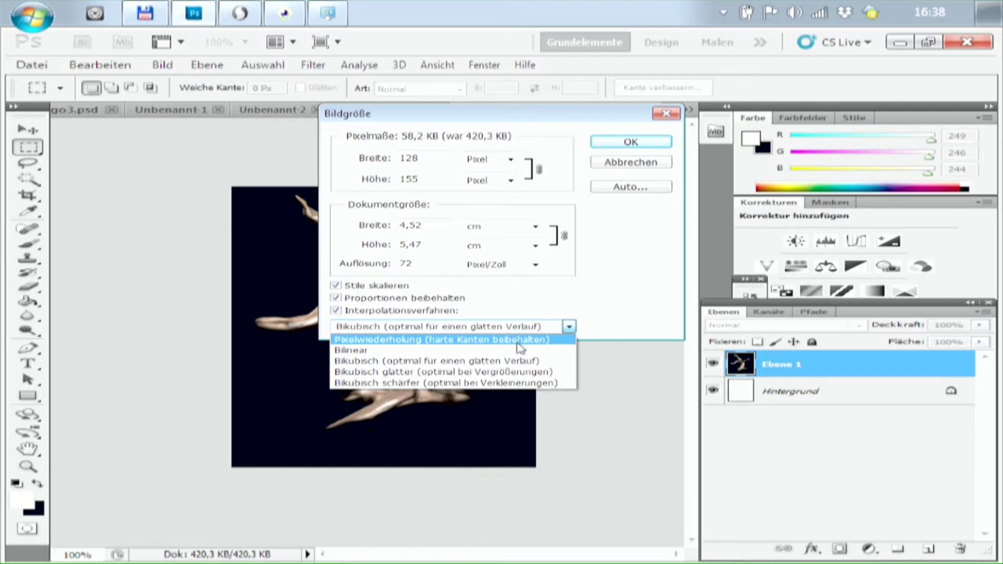
{"action": "left_click", "coordinate": [521, 340]}
{"action": "left_click", "coordinate": [632, 143]}
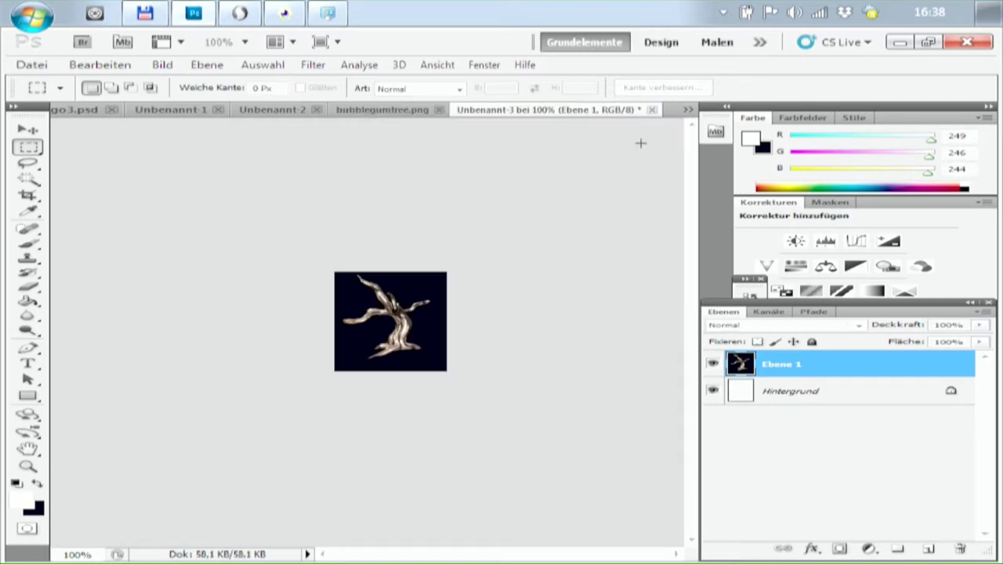
Inspect the downscaled tree at 400%, then undo the resize and return to the actual-pixels view
{"action": "left_click", "coordinate": [30, 467]}
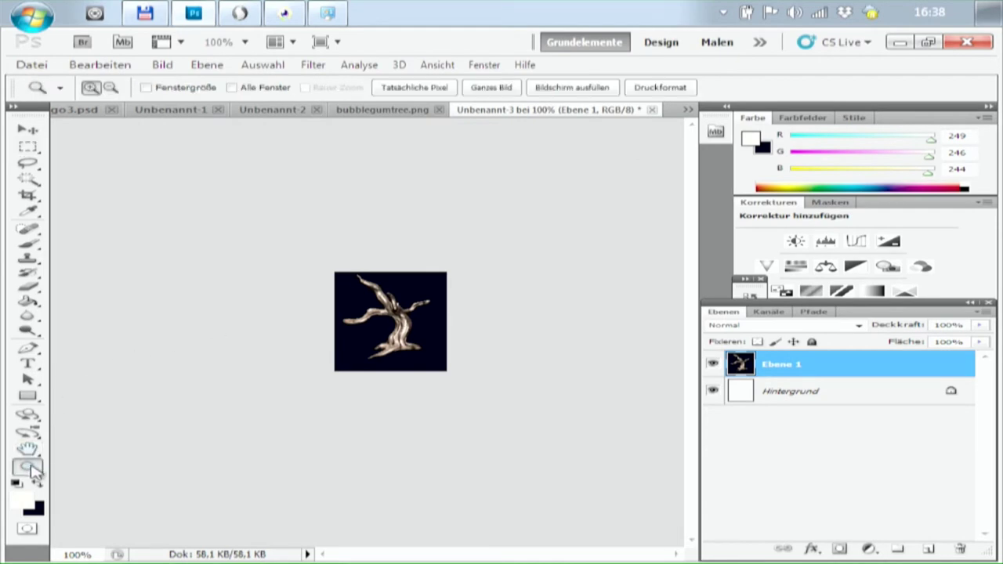
{"action": "left_click", "coordinate": [393, 320]}
{"action": "left_click", "coordinate": [392, 320]}
{"action": "left_click", "coordinate": [500, 246]}
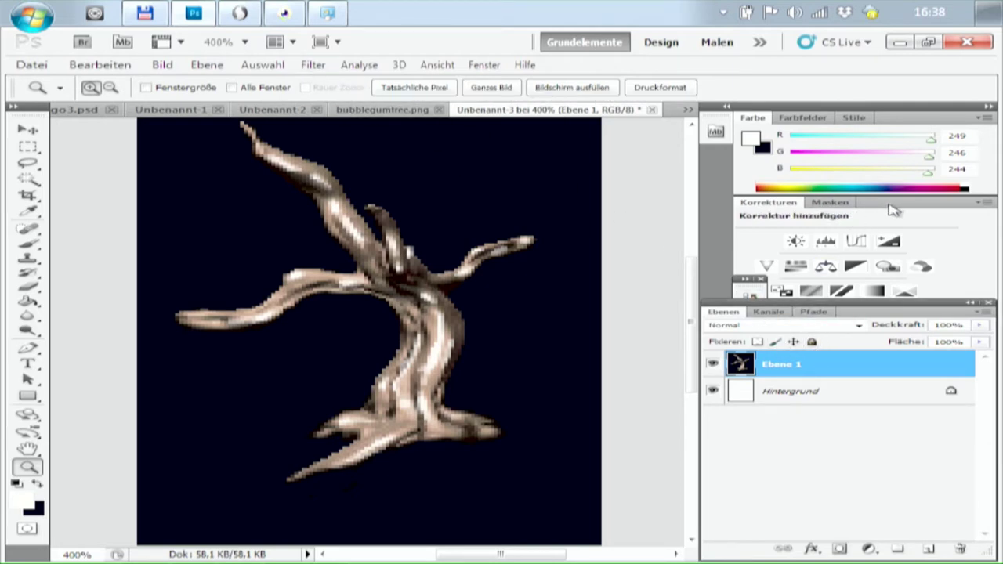
{"action": "left_click_drag", "start_coordinate": [821, 306], "coordinate": [807, 283]}
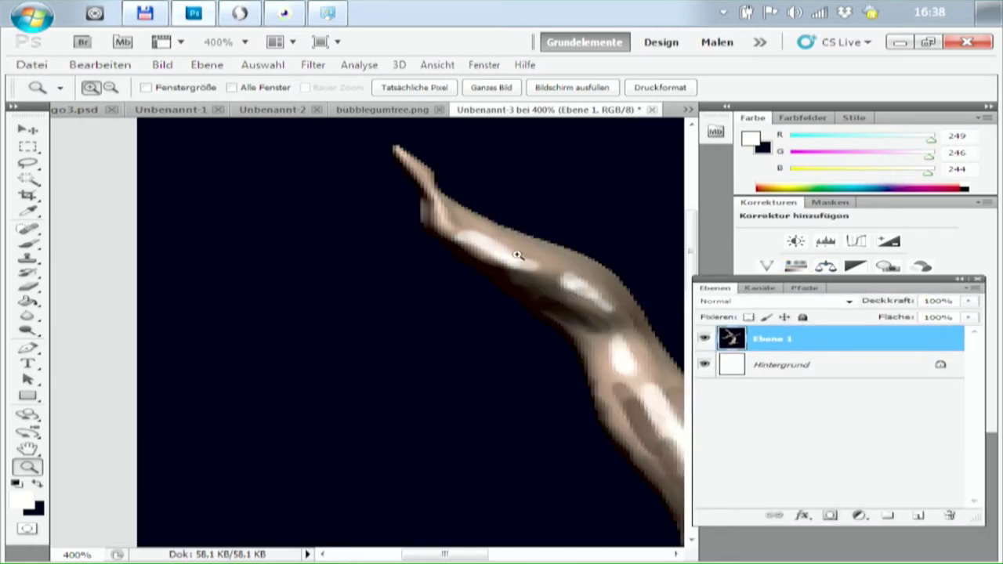
{"action": "right_click", "coordinate": [494, 228]}
{"action": "left_click", "coordinate": [541, 253]}
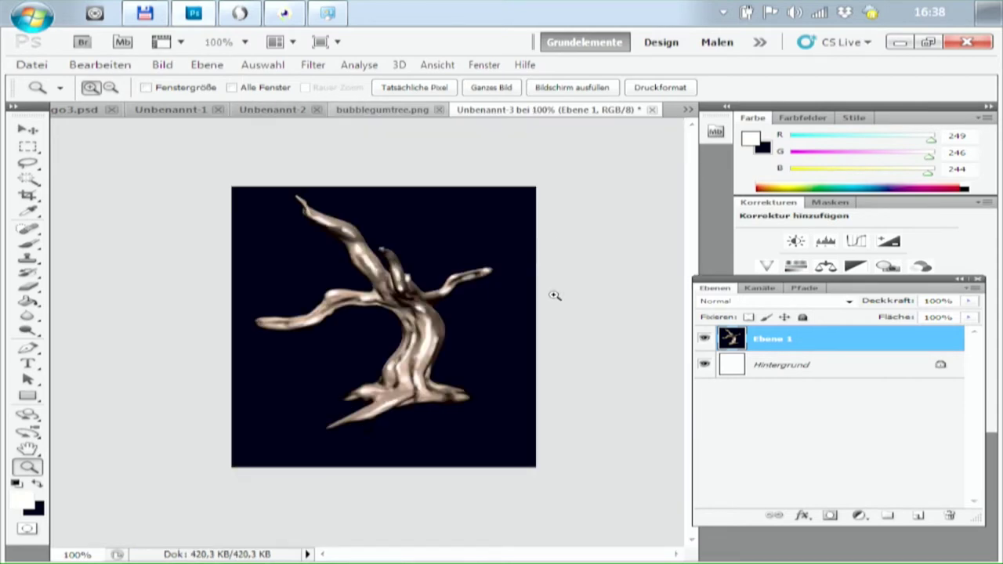
Apply the Sharpen More filter (Stärker scharfzeichnen) to the full-size tree layer
{"action": "left_click", "coordinate": [312, 66]}
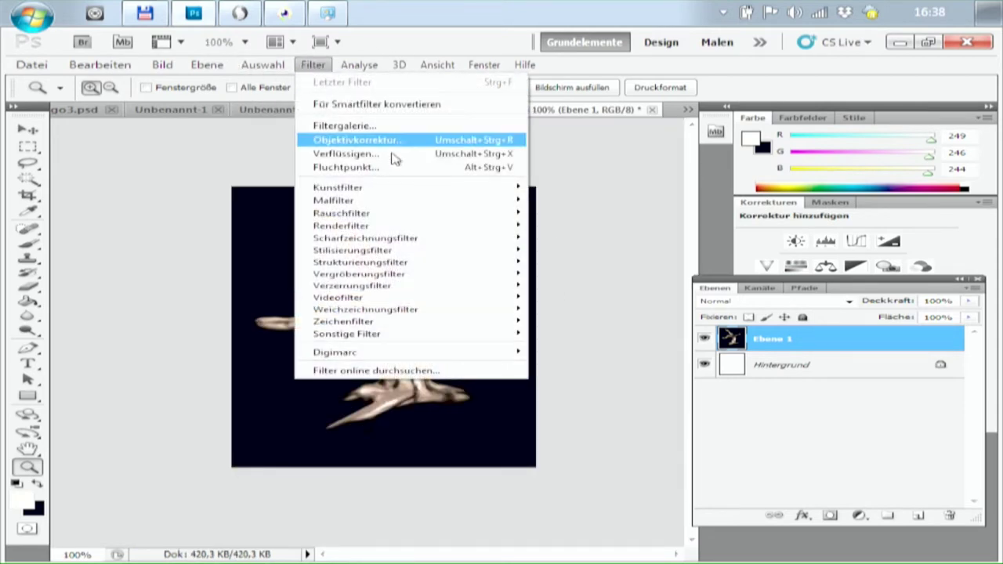
{"action": "mouse_move", "coordinate": [444, 227]}
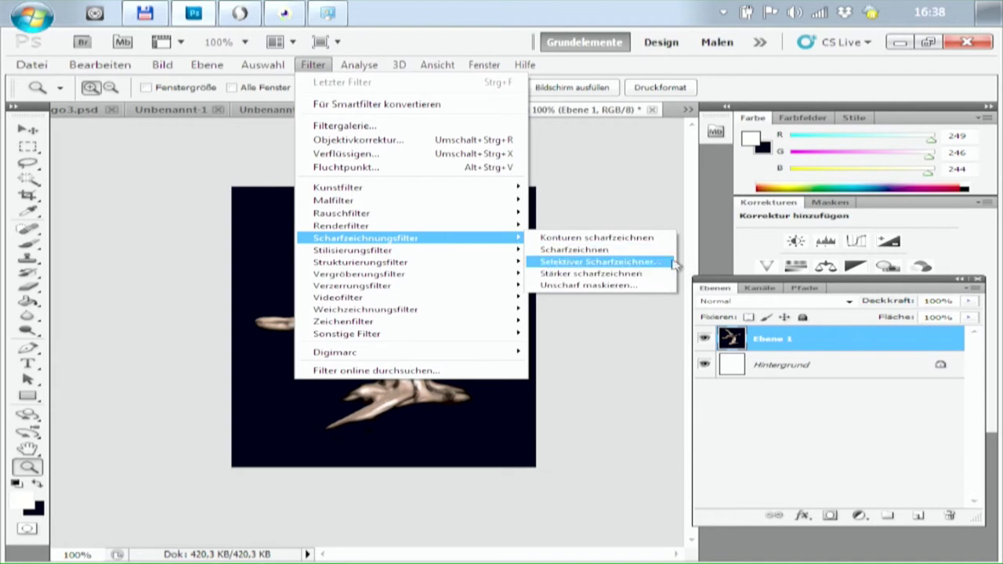
{"action": "left_click", "coordinate": [649, 273]}
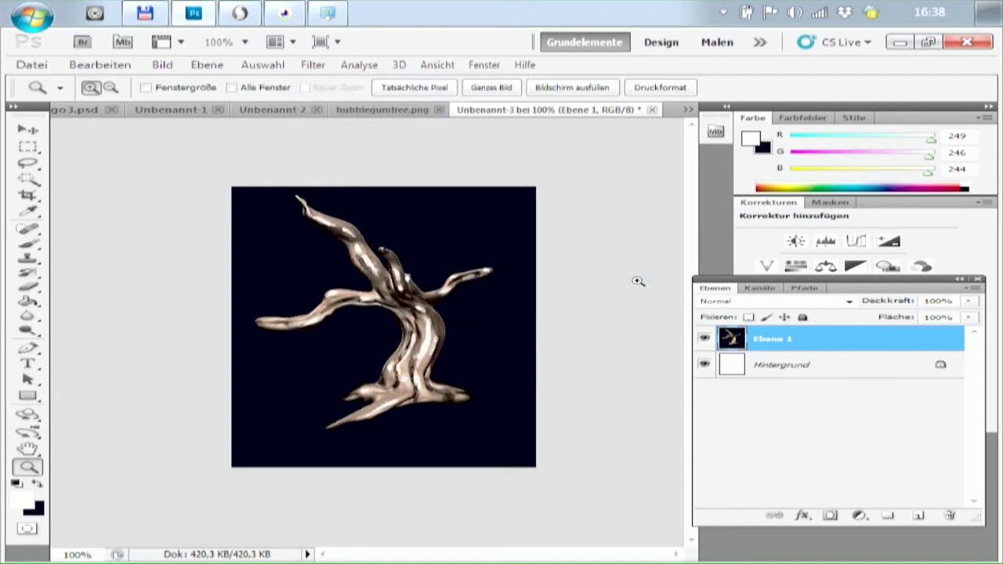
Try downscaling the sharpened tree to 128 pixels wide with bicubic interpolation, and undo the resize
{"action": "left_click_drag", "start_coordinate": [273, 197], "coordinate": [503, 470]}
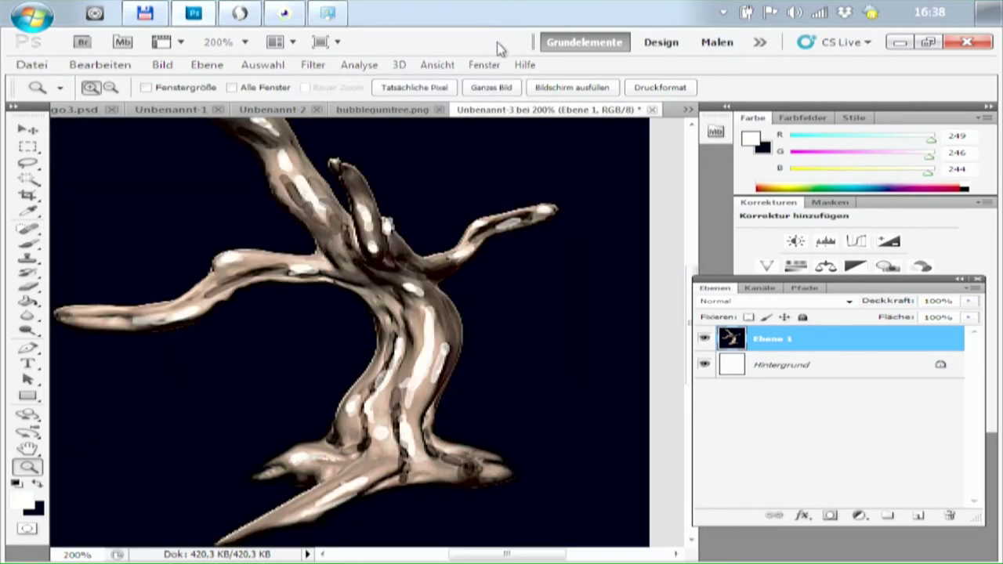
{"action": "left_click", "coordinate": [162, 64]}
{"action": "left_click", "coordinate": [235, 175]}
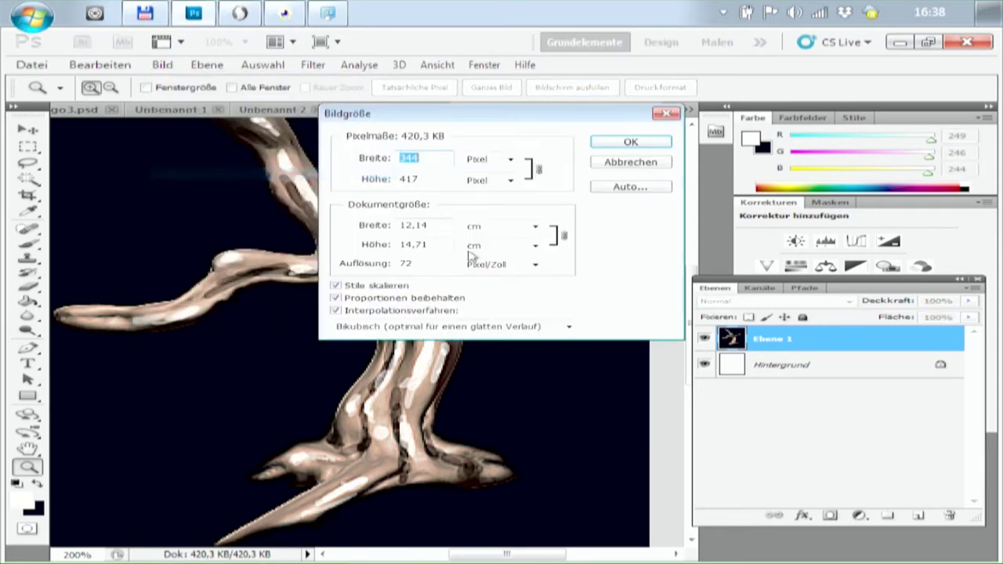
{"action": "type", "text": "128"}
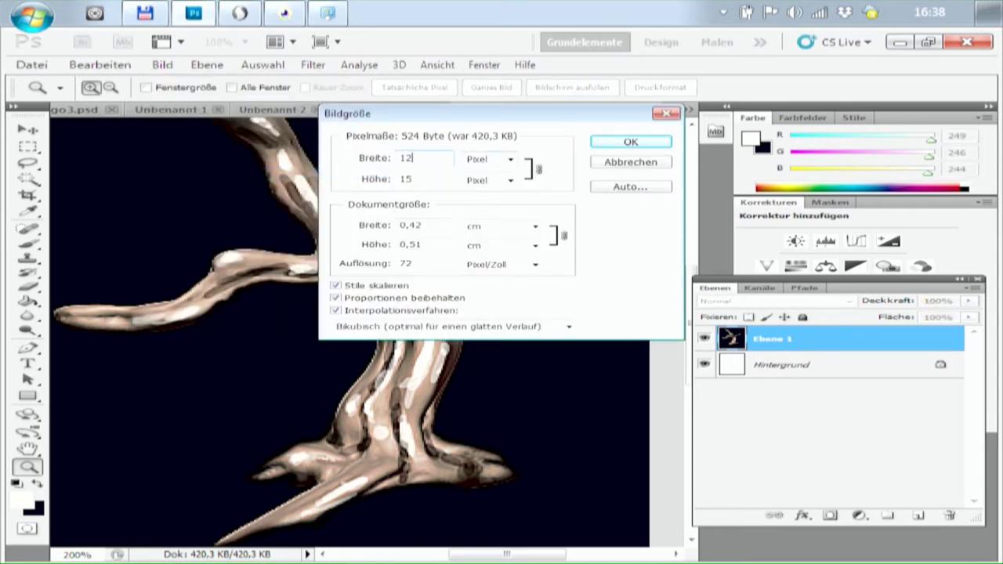
{"action": "left_click", "coordinate": [631, 146]}
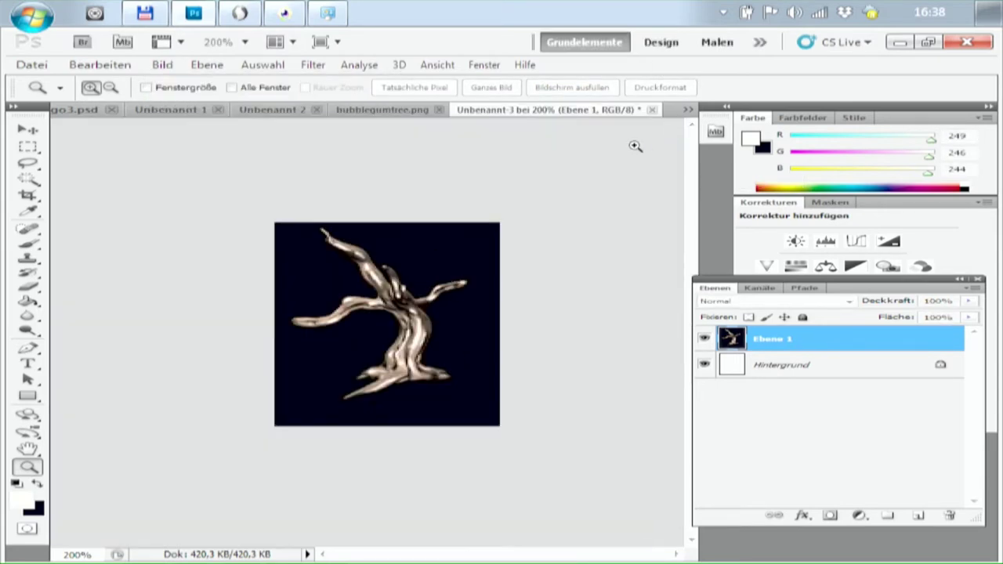
{"action": "left_click_drag", "start_coordinate": [321, 252], "coordinate": [488, 405]}
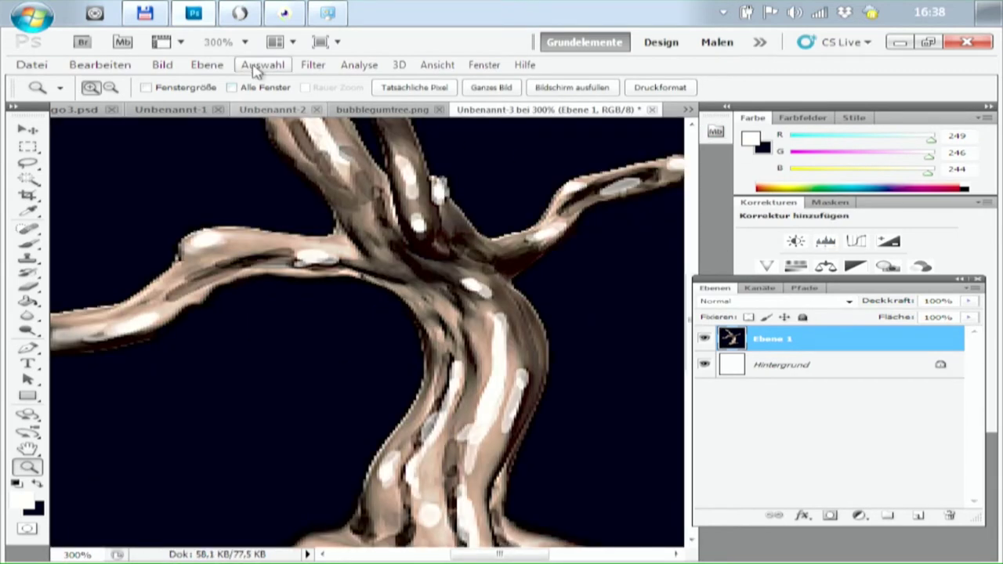
Downscale the sharpened tree to 128 pixels wide with Pixelwiederholung interpolation and check its pixels enlarged
{"action": "left_click", "coordinate": [162, 65]}
{"action": "left_click", "coordinate": [221, 180]}
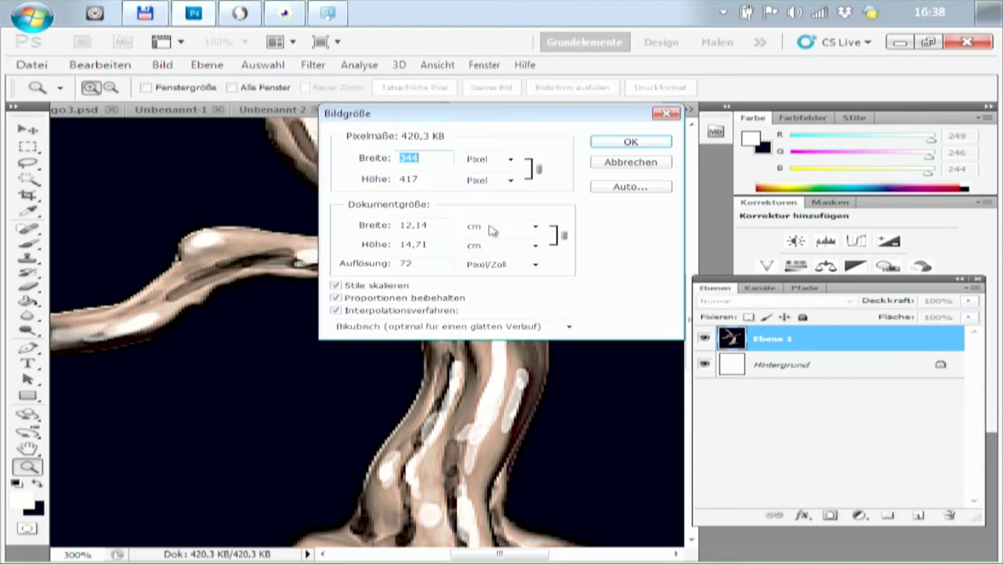
{"action": "left_click", "coordinate": [489, 327]}
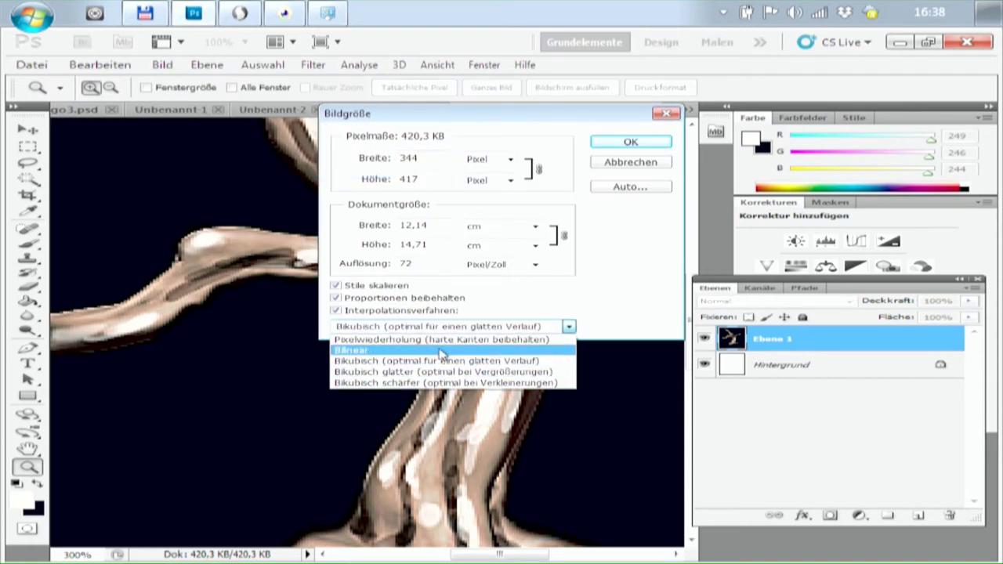
{"action": "left_click", "coordinate": [443, 341]}
{"action": "double_click", "coordinate": [409, 157]}
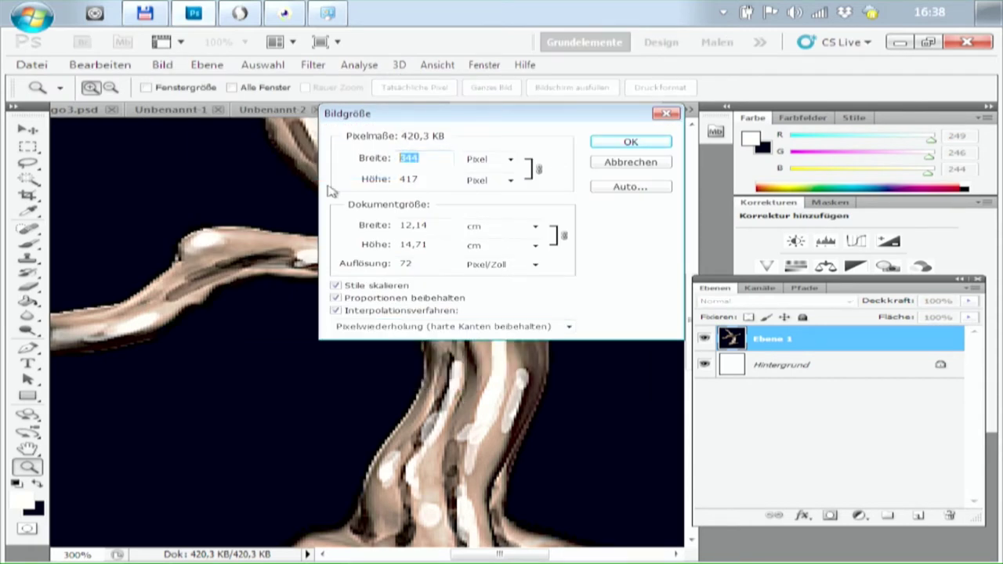
{"action": "type", "text": "128"}
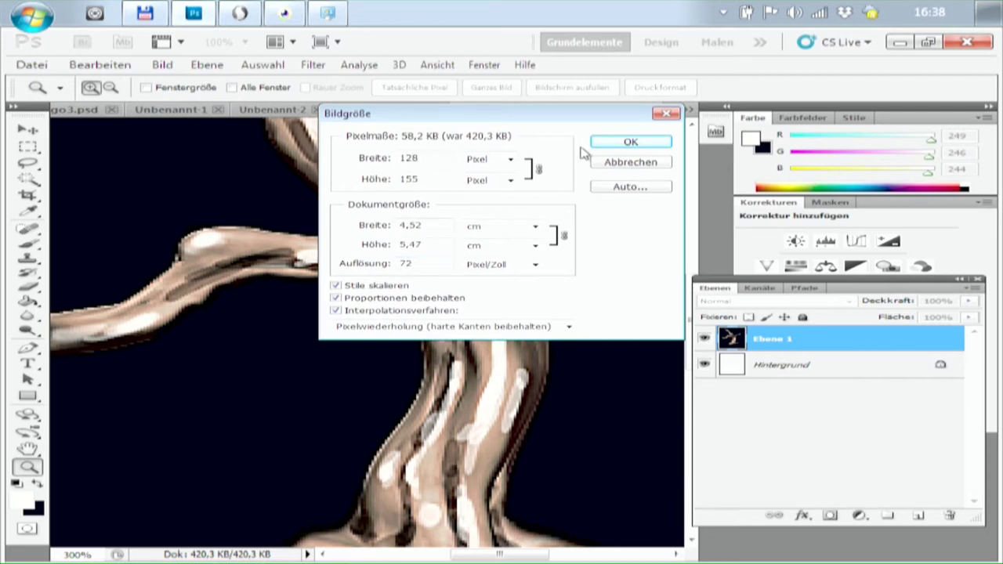
{"action": "left_click", "coordinate": [616, 144]}
{"action": "left_click", "coordinate": [419, 336]}
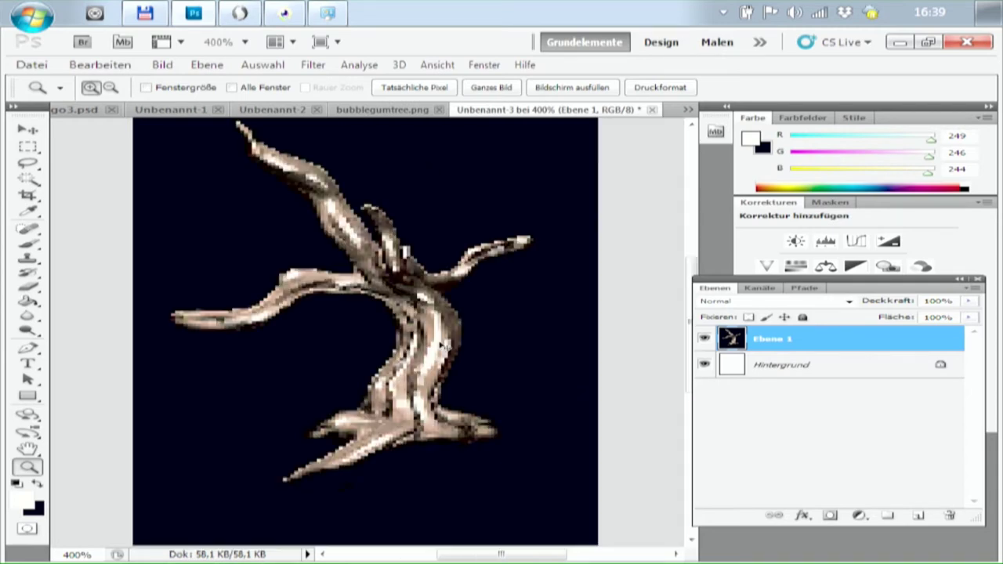
Undo the last resize and the Sharpen More filter on the tree layer
{"action": "key", "text": "ctrl+z"}
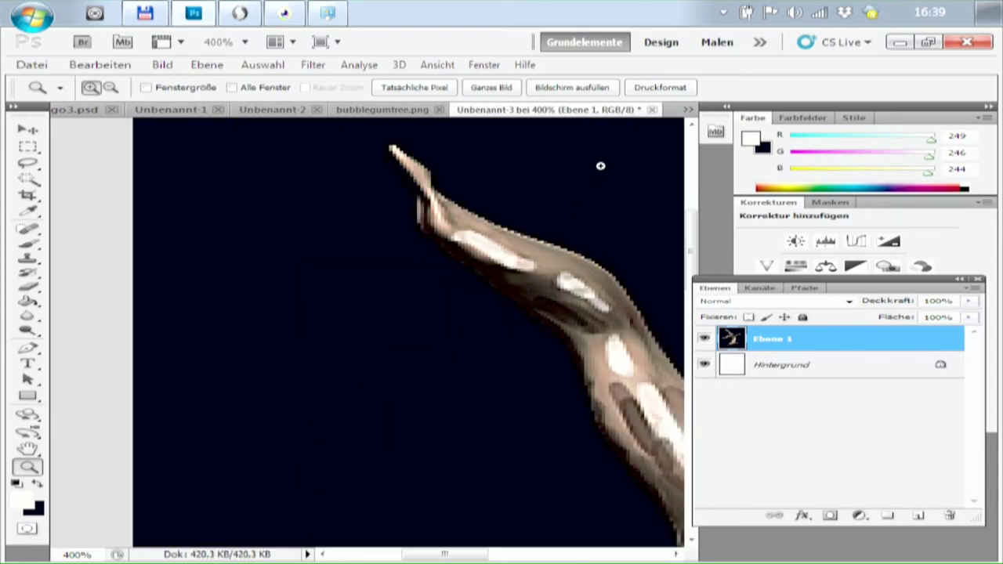
{"action": "left_click", "coordinate": [100, 66]}
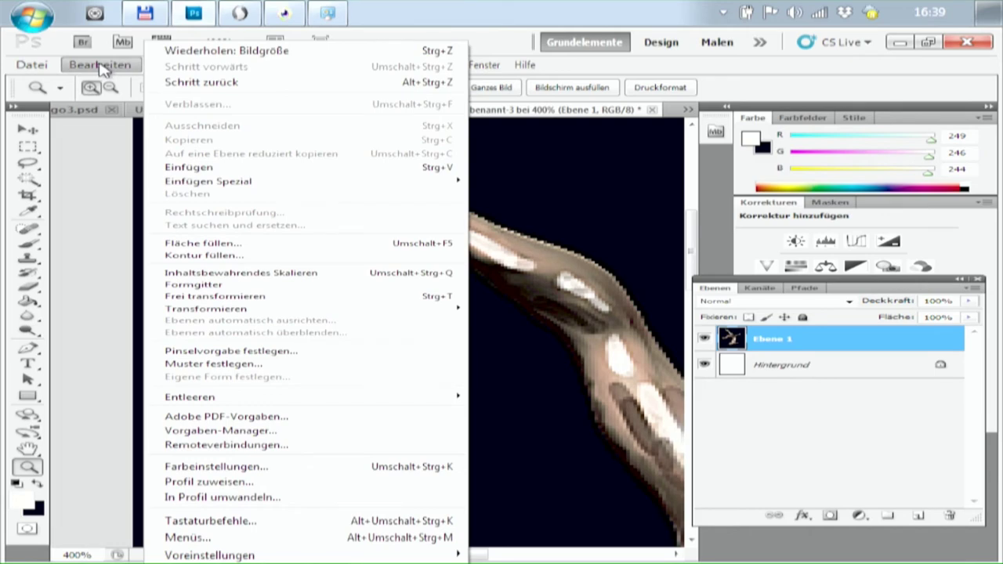
{"action": "left_click", "coordinate": [242, 83]}
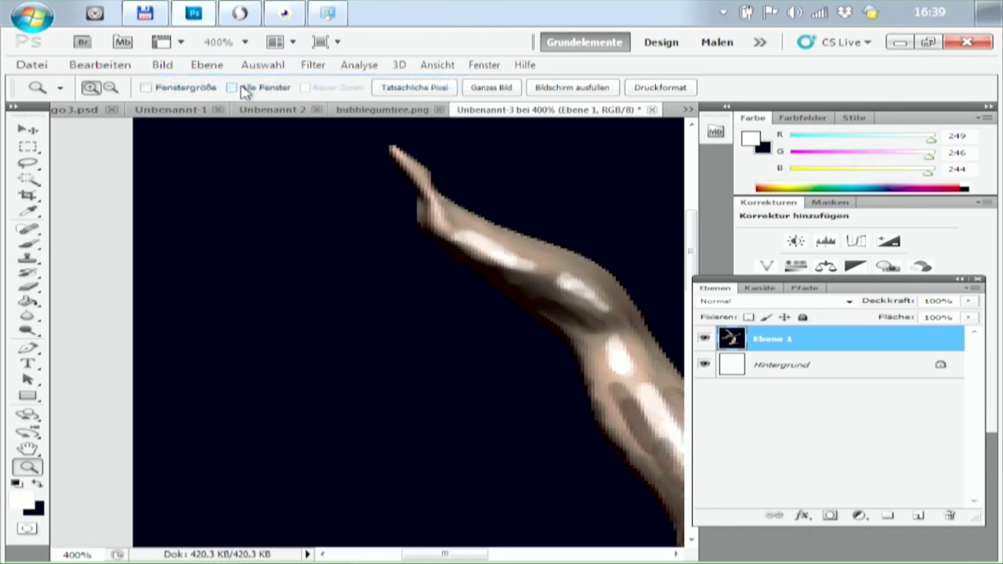
Apply the Sharpen Edges filter (Konturen scharfzeichnen) to the full-size tree layer
{"action": "left_click", "coordinate": [316, 64]}
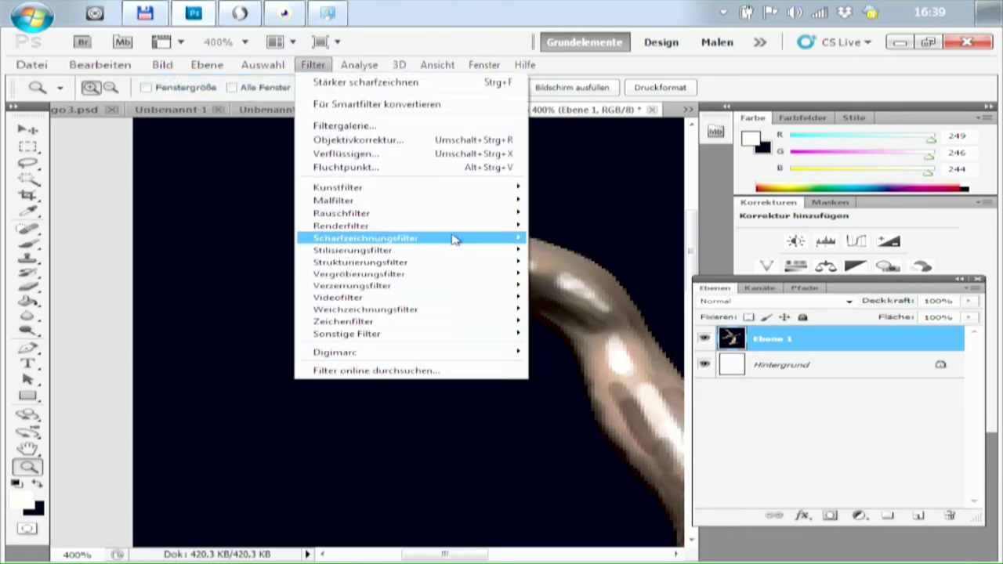
{"action": "mouse_move", "coordinate": [457, 238]}
{"action": "left_click", "coordinate": [617, 239]}
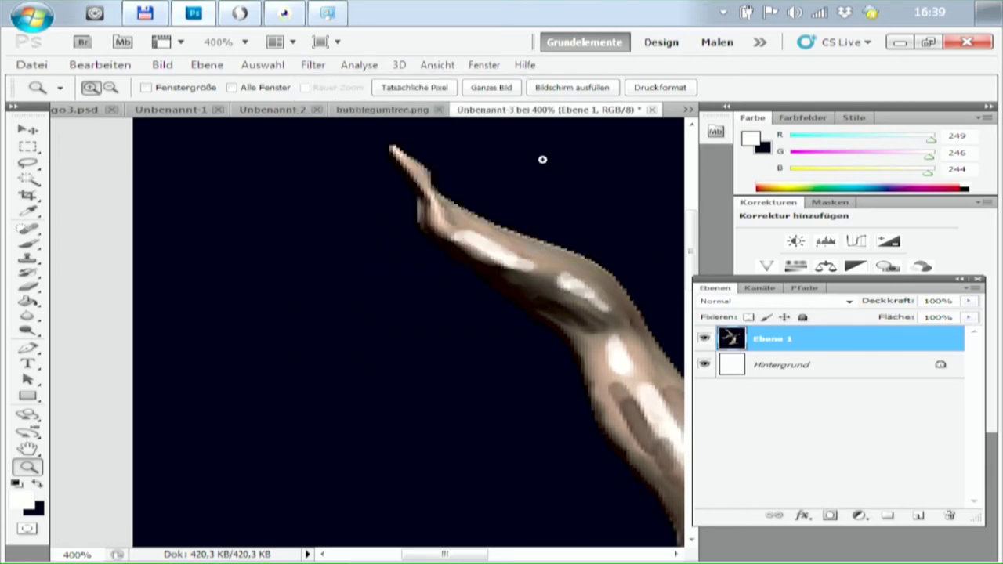
Downscale the edge-sharpened tree to 128 × 155 pixels using Pixelwiederholung interpolation to keep hard edges
{"action": "left_click", "coordinate": [162, 64]}
{"action": "left_click", "coordinate": [296, 176]}
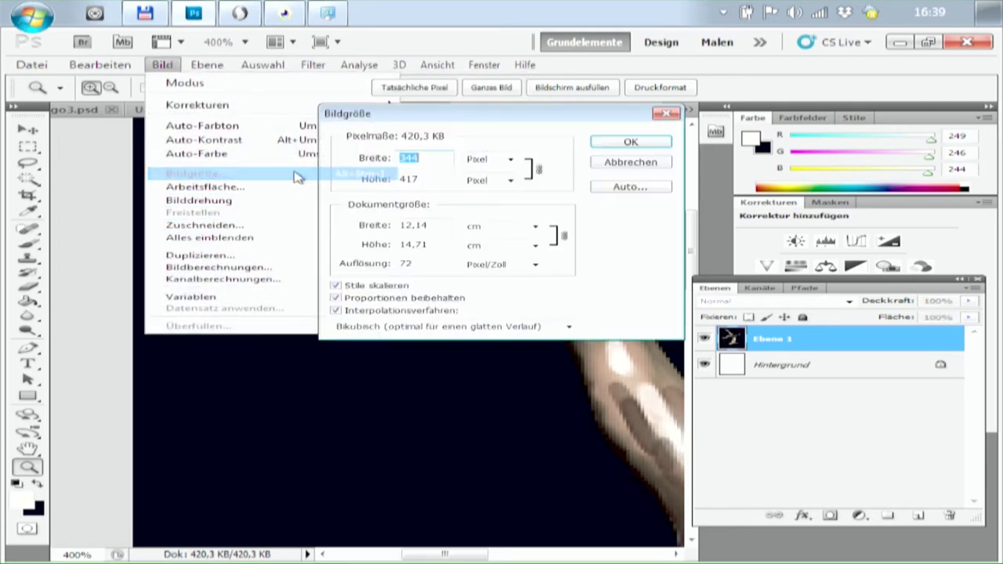
{"action": "type", "text": "128"}
{"action": "left_click", "coordinate": [421, 327]}
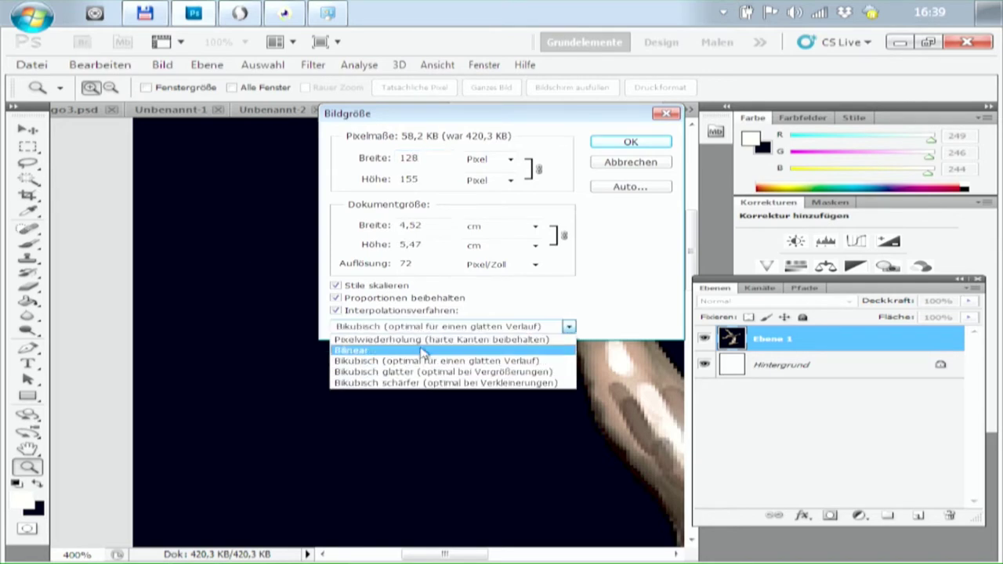
{"action": "left_click", "coordinate": [422, 345]}
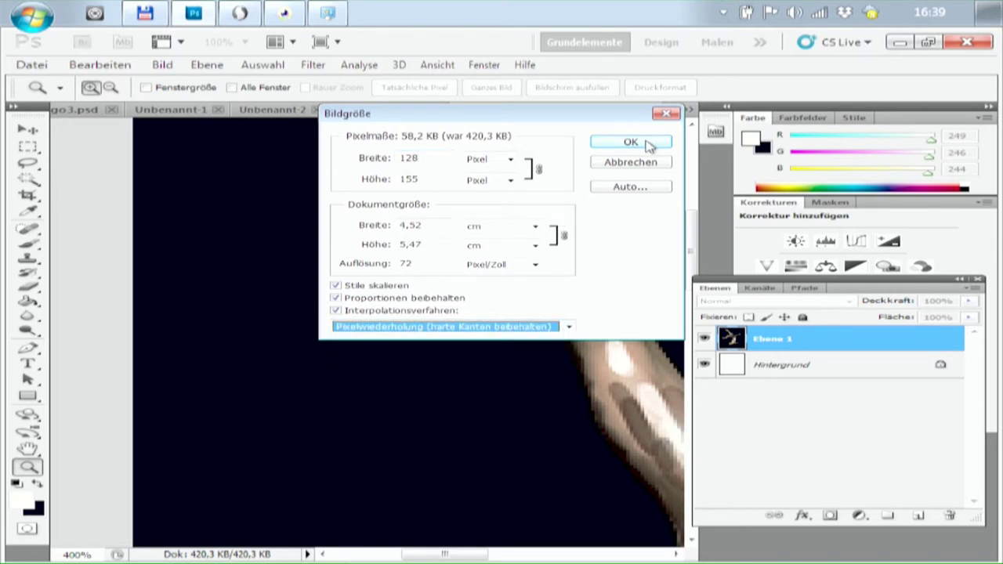
{"action": "key", "text": "Return"}
Add a Posterize (Tontrennung) adjustment layer above the downscaled tree layer
{"action": "left_click", "coordinate": [417, 347]}
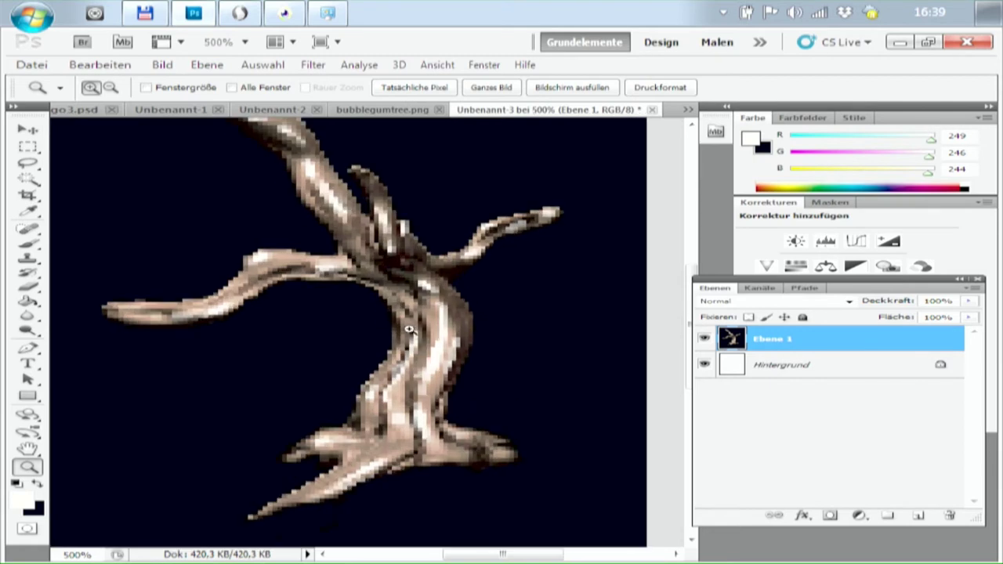
{"action": "right_click", "coordinate": [419, 289]}
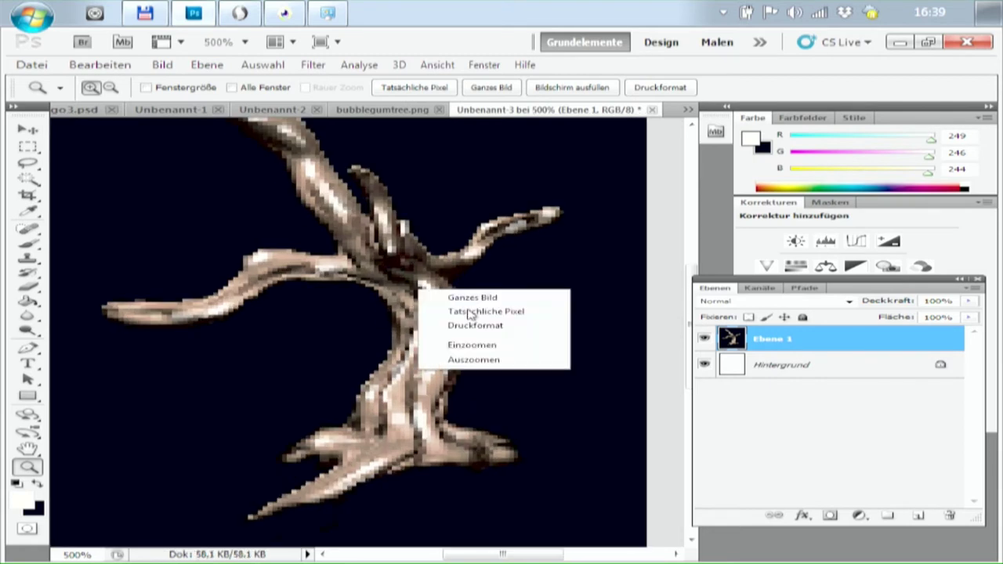
{"action": "left_click", "coordinate": [459, 307]}
{"action": "left_click", "coordinate": [402, 333]}
{"action": "left_click", "coordinate": [402, 333]}
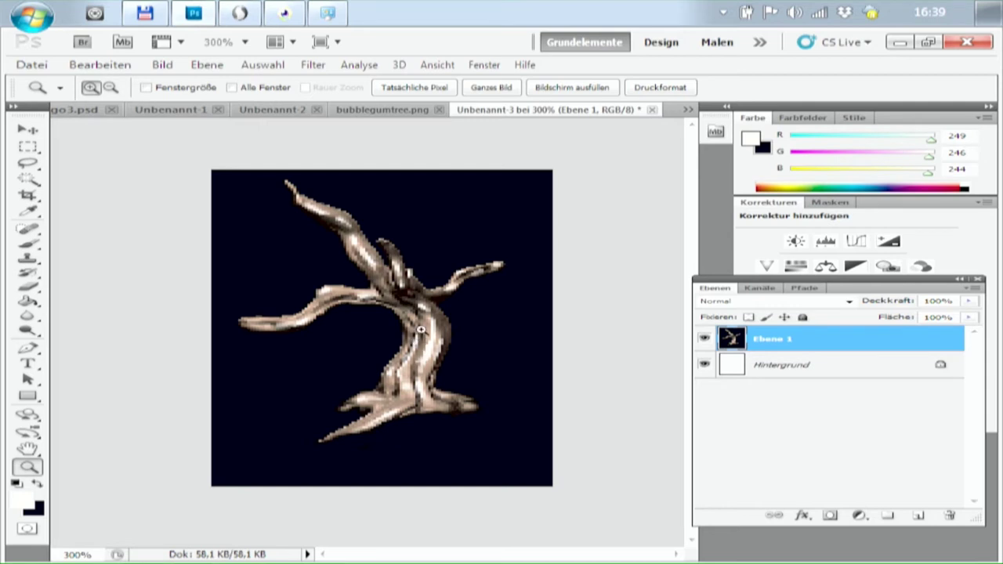
{"action": "left_click", "coordinate": [859, 515]}
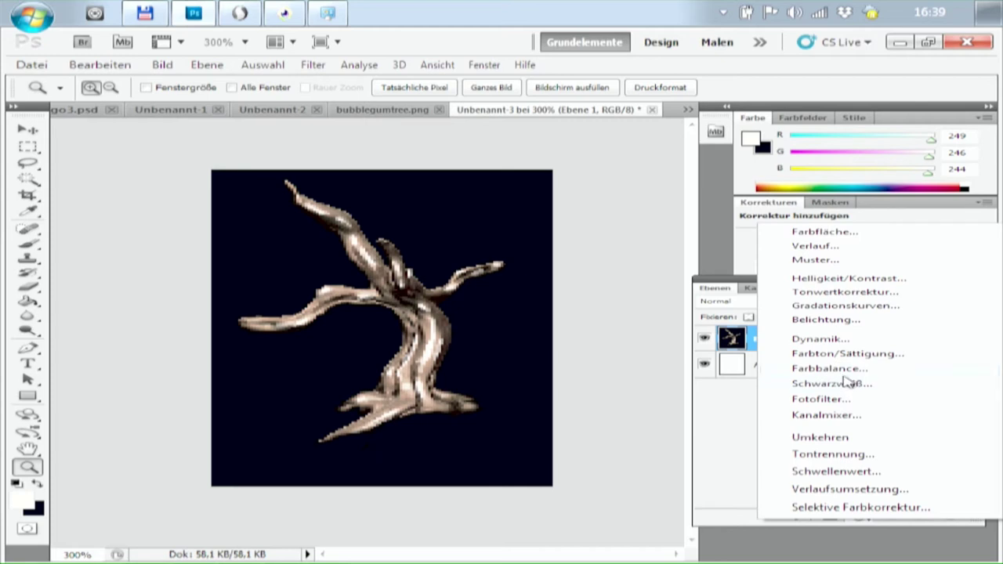
{"action": "left_click", "coordinate": [833, 455]}
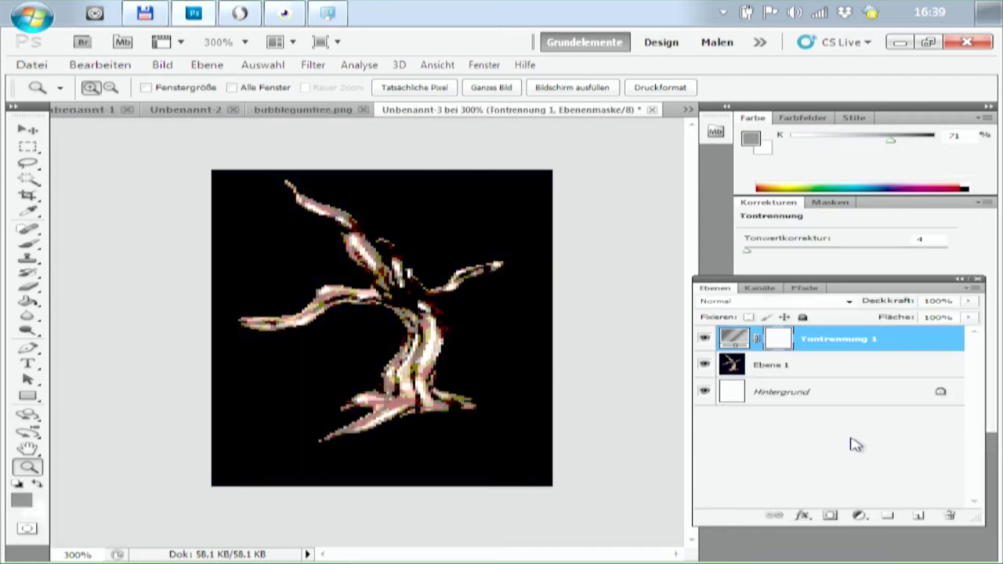
Set the Posterize (Tontrennung) adjustment to 15 levels and inspect the enlarged tree
{"action": "left_click", "coordinate": [419, 341]}
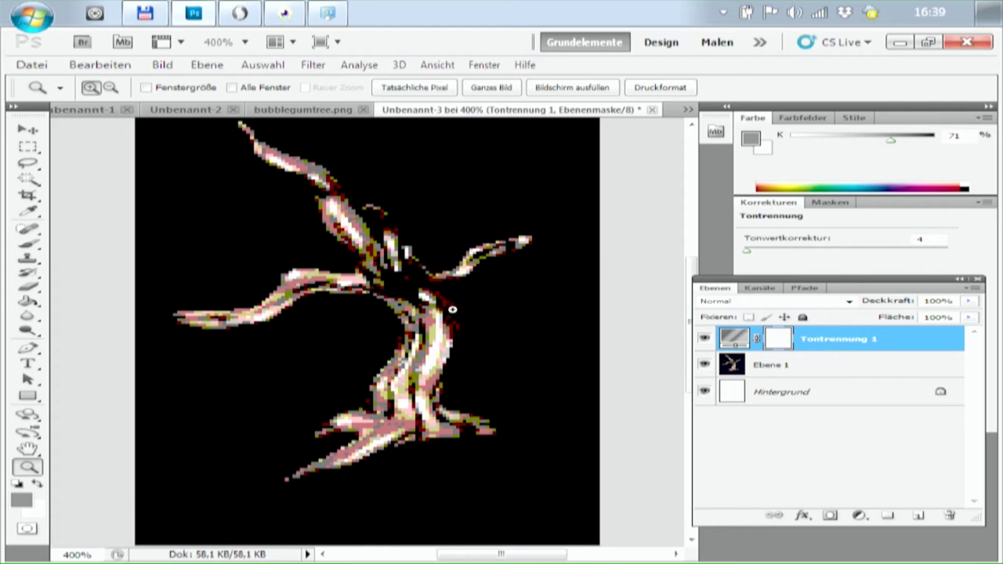
{"action": "left_click", "coordinate": [756, 251]}
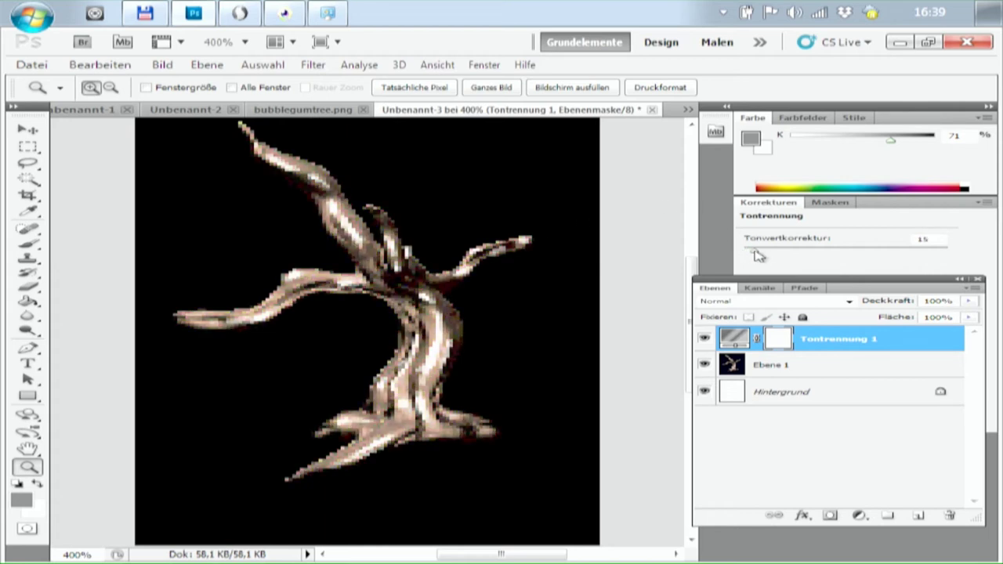
{"action": "left_click_drag", "start_coordinate": [755, 254], "coordinate": [757, 253]}
{"action": "left_click", "coordinate": [430, 354]}
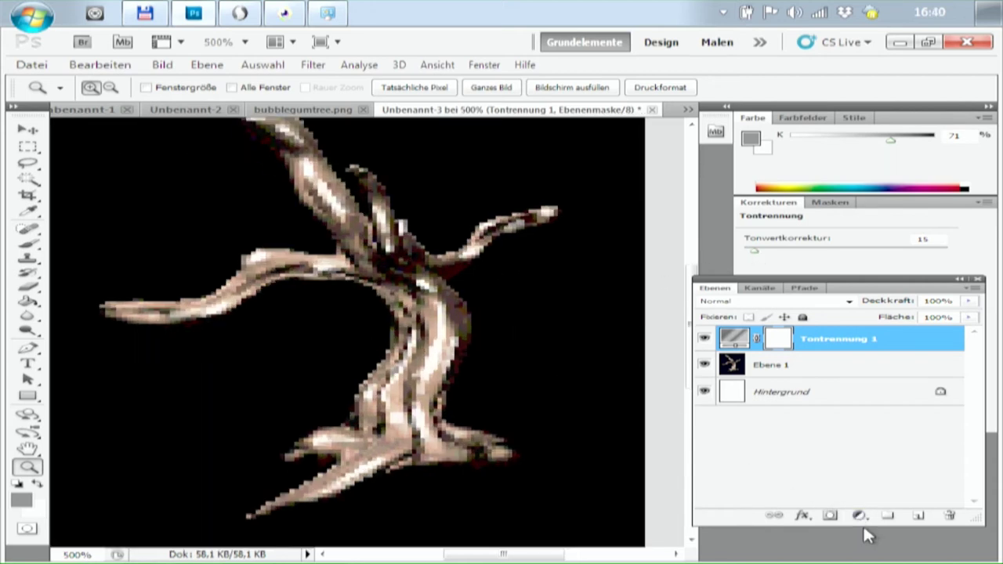
Add a Black & White (Schwarzweiß) adjustment layer above the Posterize layer and a Gradient Map (Verlaufsumsetzung) adjustment layer on top
{"action": "left_click", "coordinate": [859, 517]}
{"action": "left_click", "coordinate": [873, 470]}
{"action": "left_click", "coordinate": [858, 383]}
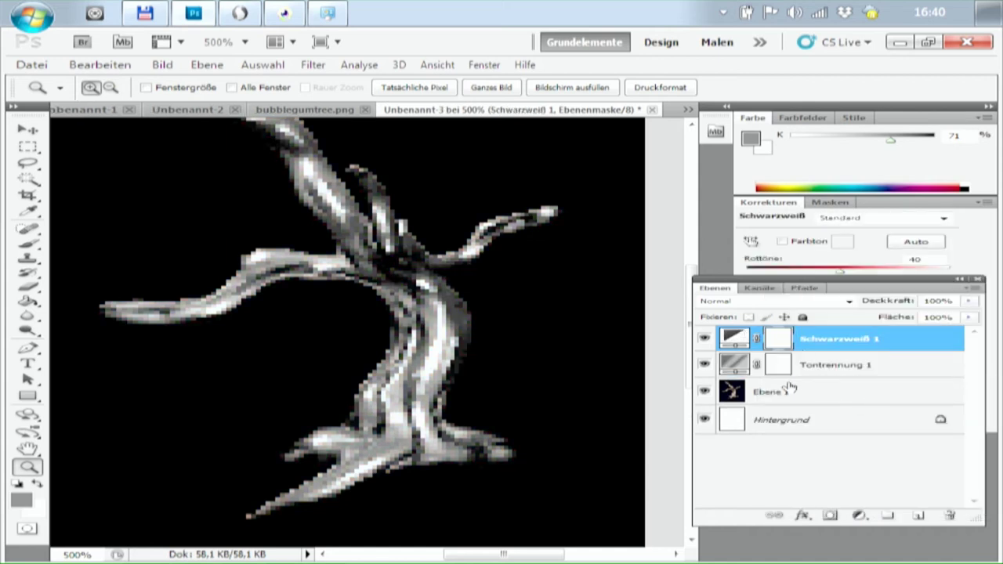
{"action": "left_click", "coordinate": [859, 515]}
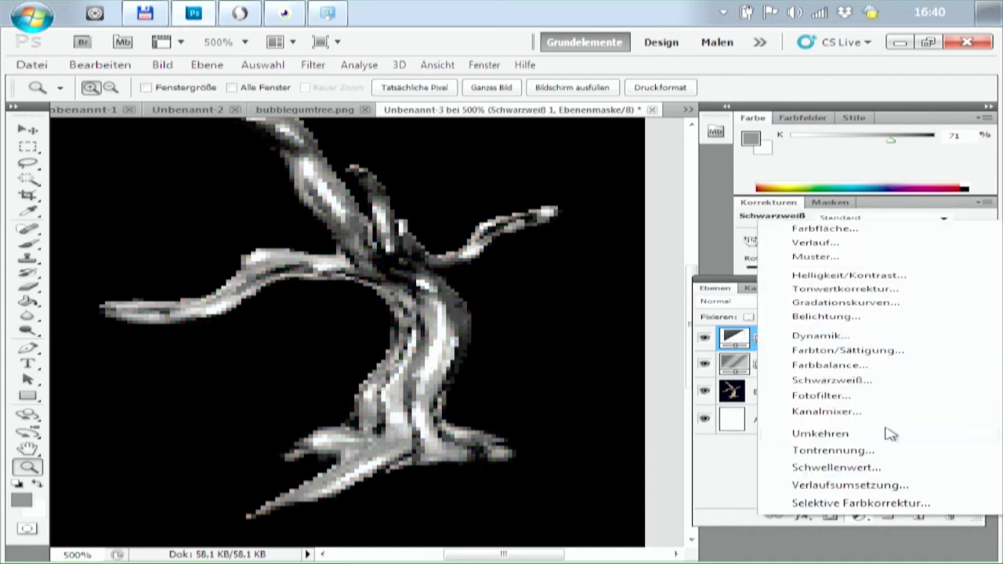
{"action": "left_click", "coordinate": [887, 485]}
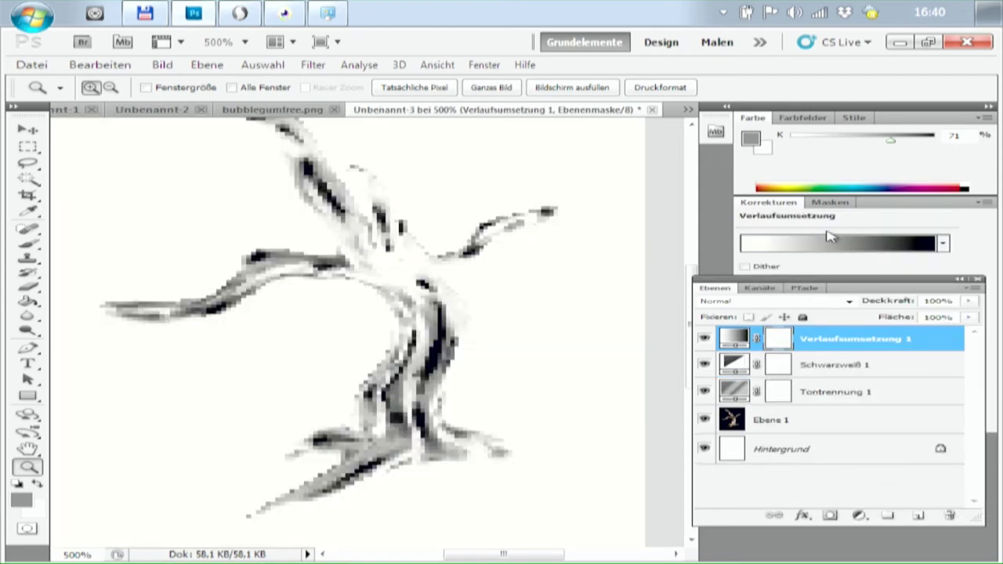
Open the gradient map's gradient for editing and set its start colour stop at 0% to black (000000)
{"action": "left_click", "coordinate": [905, 244]}
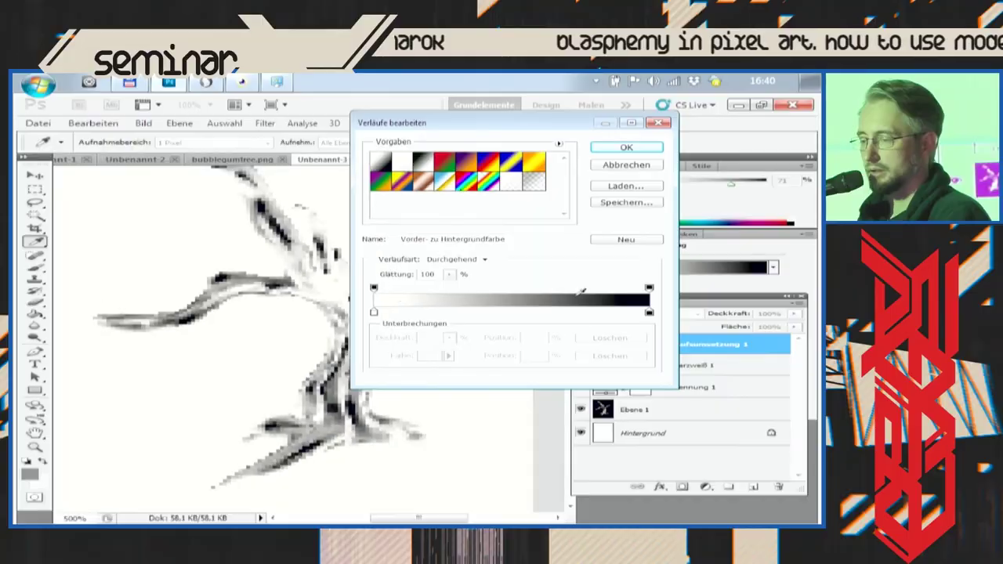
{"action": "left_click", "coordinate": [448, 299]}
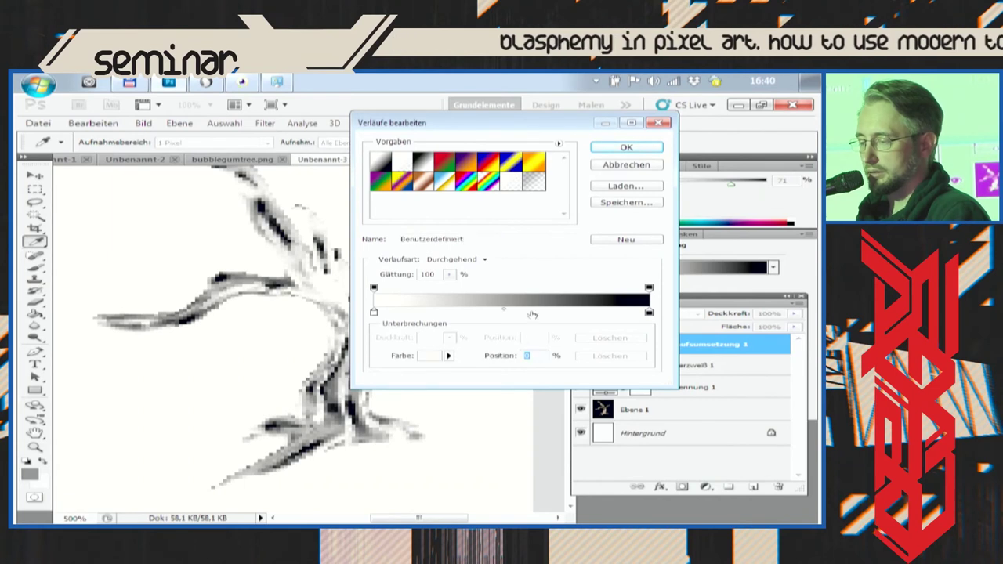
{"action": "left_click", "coordinate": [429, 356]}
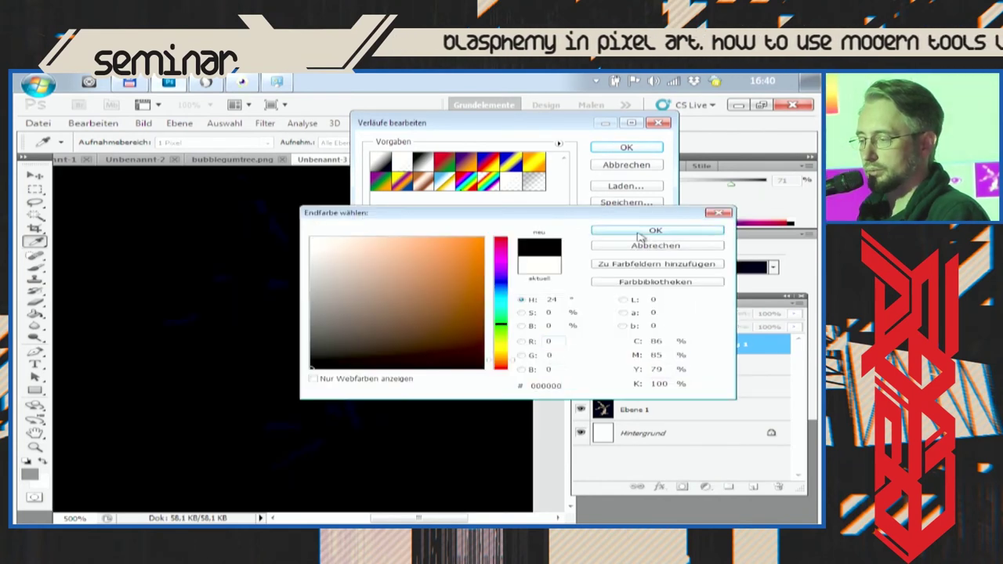
{"action": "left_click", "coordinate": [647, 233]}
Set the gradient's end colour stop, at position 99%, to a very pale warm cream
{"action": "left_click", "coordinate": [647, 313]}
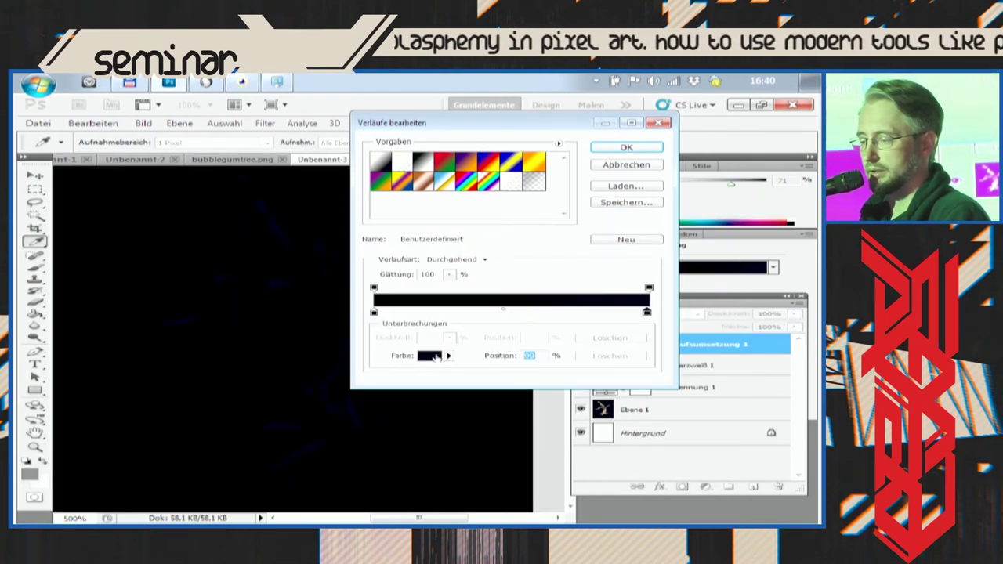
{"action": "left_click", "coordinate": [436, 357]}
{"action": "left_click_drag", "start_coordinate": [399, 296], "coordinate": [327, 251]}
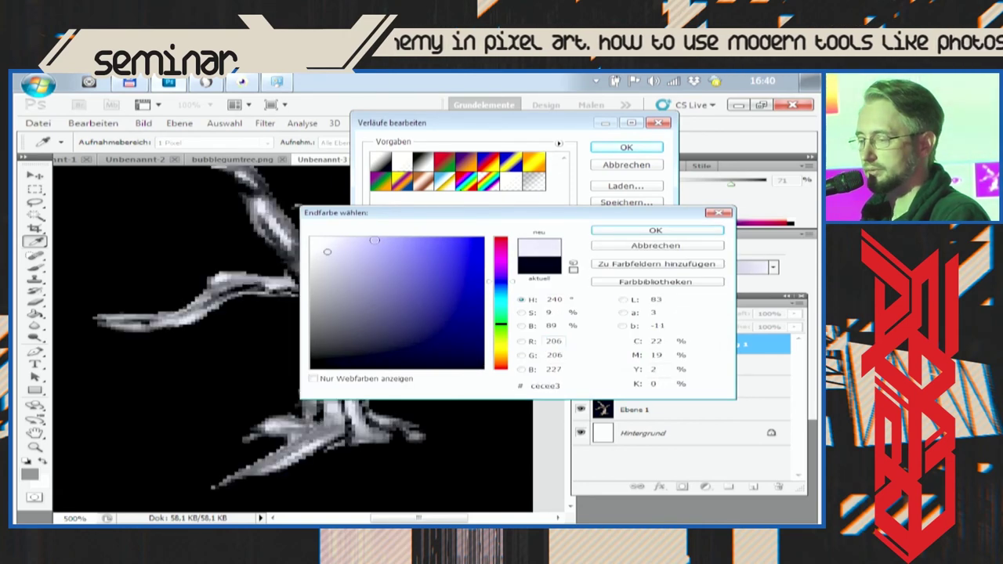
{"action": "left_click_drag", "start_coordinate": [495, 291], "coordinate": [497, 358]}
{"action": "left_click", "coordinate": [366, 246]}
{"action": "left_click_drag", "start_coordinate": [365, 245], "coordinate": [327, 246]}
{"action": "left_click", "coordinate": [626, 232]}
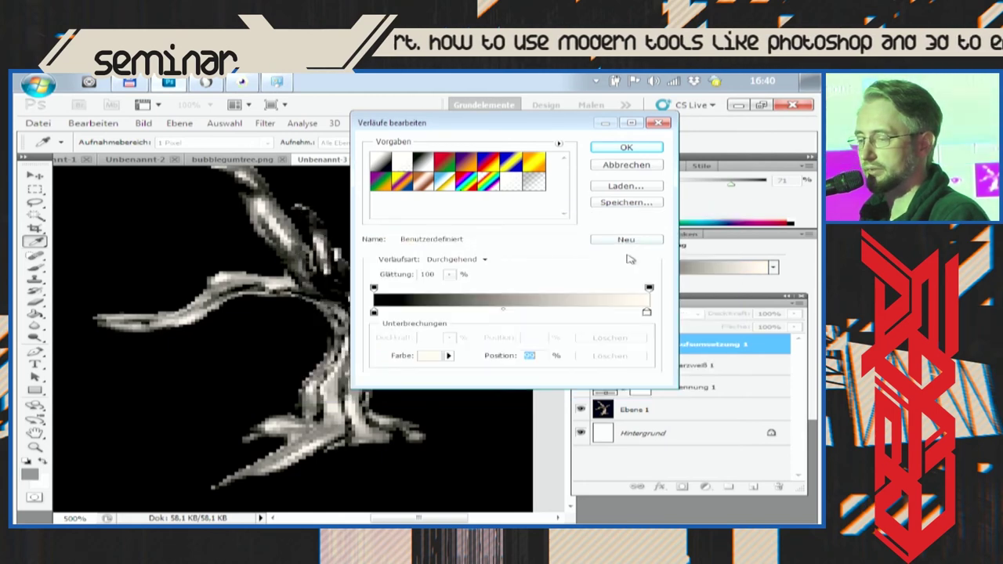
Add a colour stop at 71% of the gradient and colour it light tan (d2a780)
{"action": "left_click", "coordinate": [565, 314]}
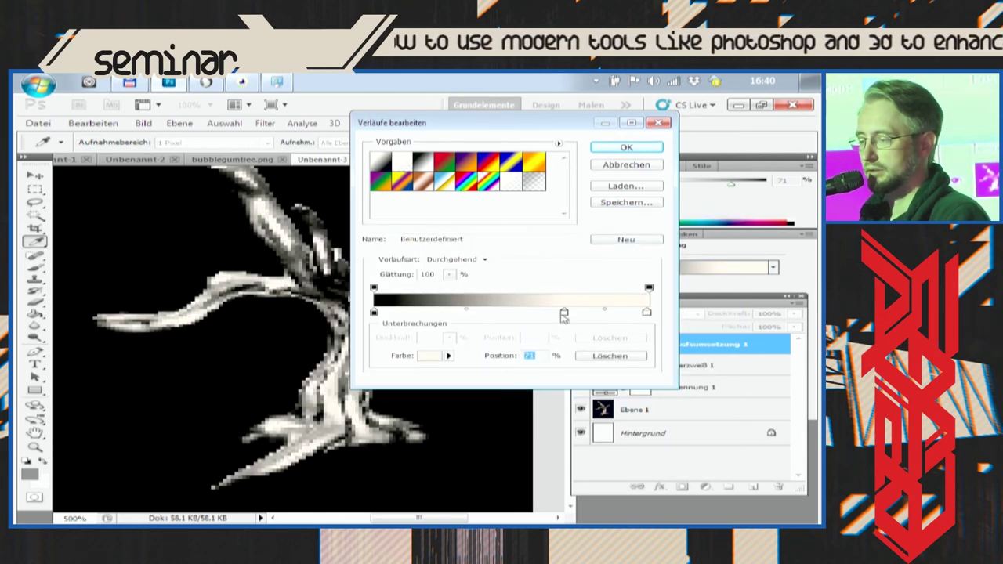
{"action": "left_click", "coordinate": [431, 357]}
{"action": "left_click_drag", "start_coordinate": [450, 280], "coordinate": [380, 261]}
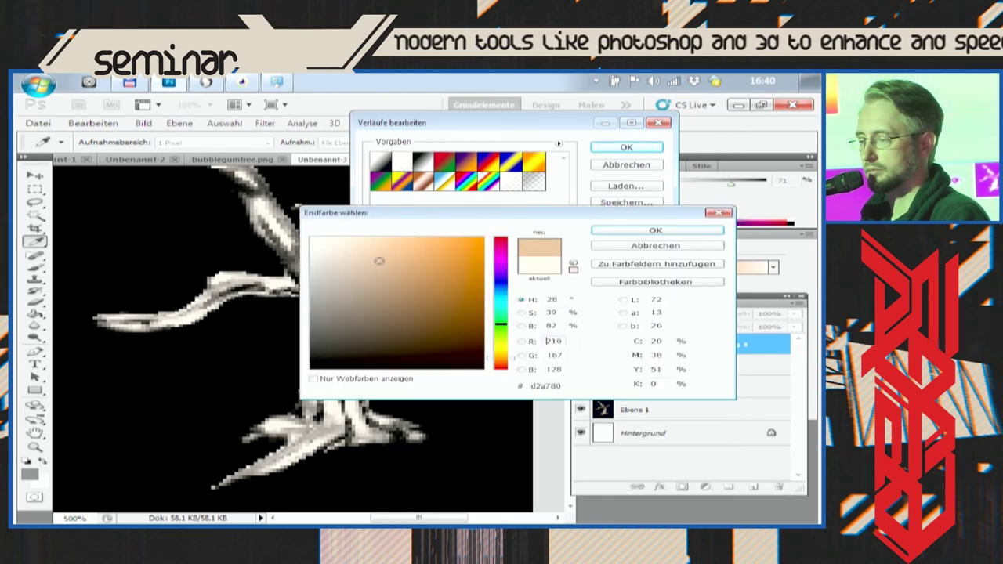
{"action": "left_click", "coordinate": [619, 232]}
Add a dark brown (392f26) colour stop at 30% of the gradient and apply the edited gradient to the map
{"action": "left_click", "coordinate": [486, 314]}
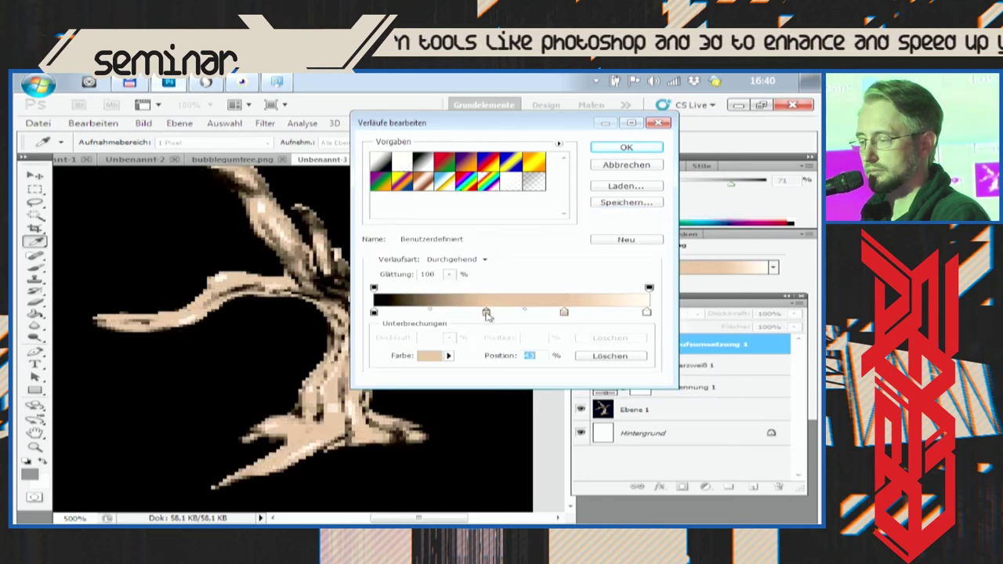
{"action": "left_click_drag", "start_coordinate": [486, 313], "coordinate": [452, 314]}
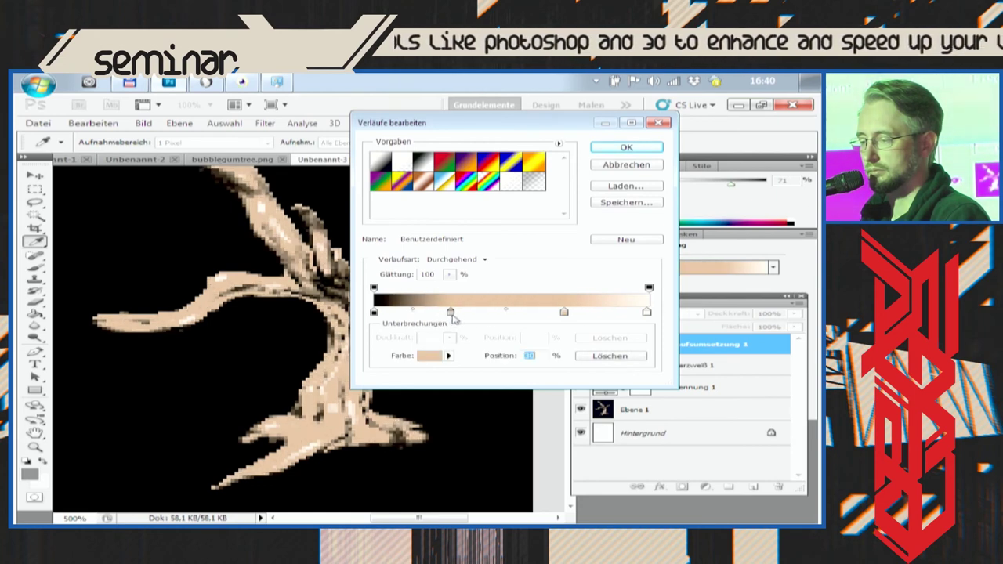
{"action": "left_click", "coordinate": [429, 355]}
{"action": "left_click_drag", "start_coordinate": [371, 280], "coordinate": [369, 331]}
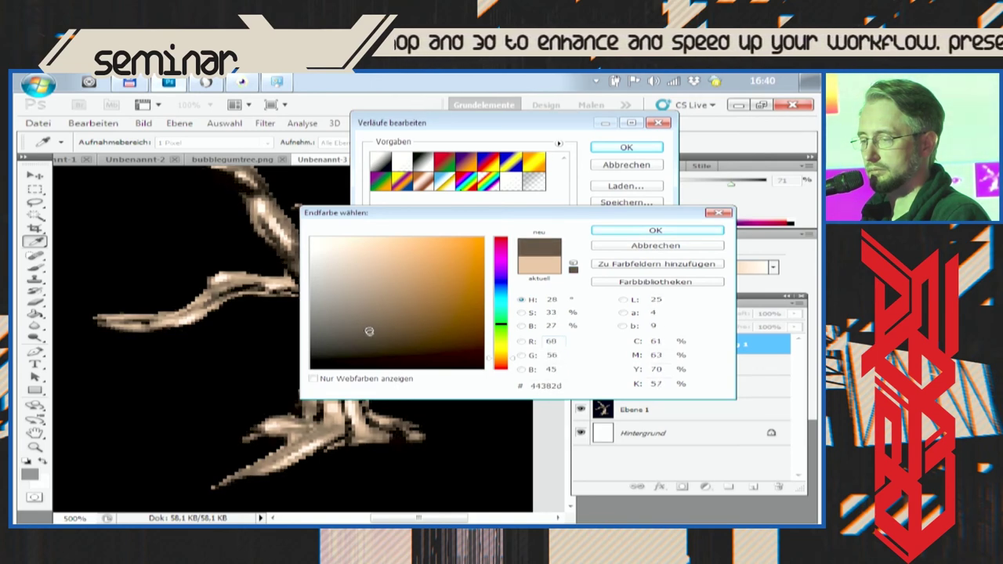
{"action": "left_click_drag", "start_coordinate": [395, 217], "coordinate": [467, 168]}
{"action": "left_click", "coordinate": [439, 293]}
{"action": "left_click_drag", "start_coordinate": [440, 293], "coordinate": [438, 291]}
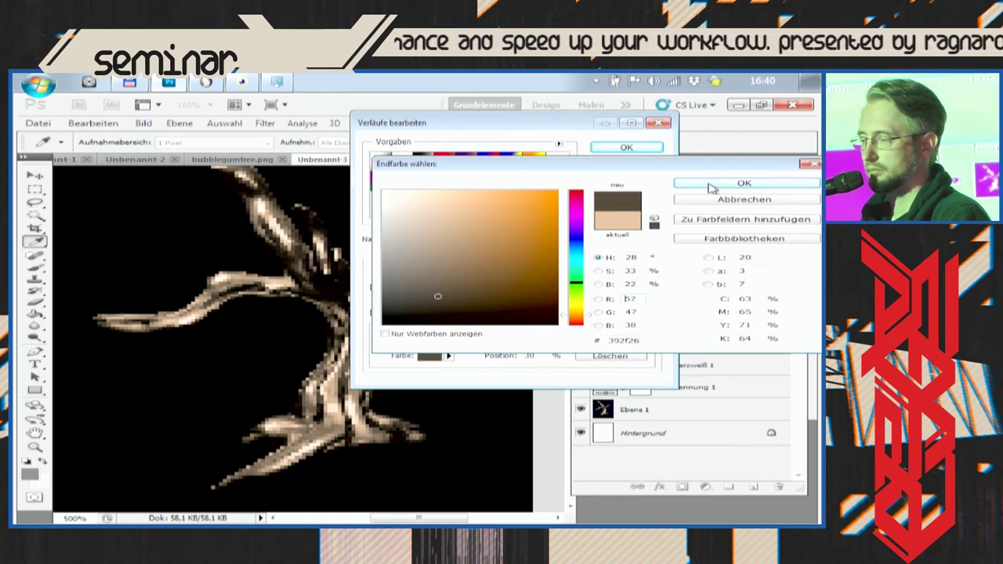
{"action": "left_click", "coordinate": [709, 184]}
{"action": "left_click", "coordinate": [627, 147]}
Examine the recoloured tree at actual pixel size and at magnifications up to 700%
{"action": "key", "text": "z"}
{"action": "right_click", "coordinate": [392, 289]}
{"action": "left_click", "coordinate": [441, 307]}
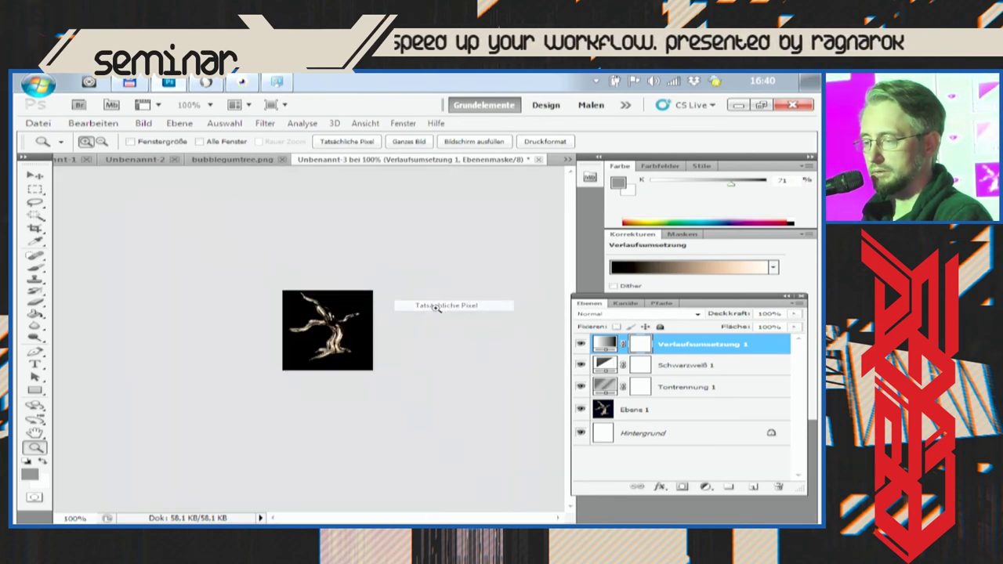
{"action": "left_click", "coordinate": [318, 332]}
{"action": "left_click", "coordinate": [333, 337]}
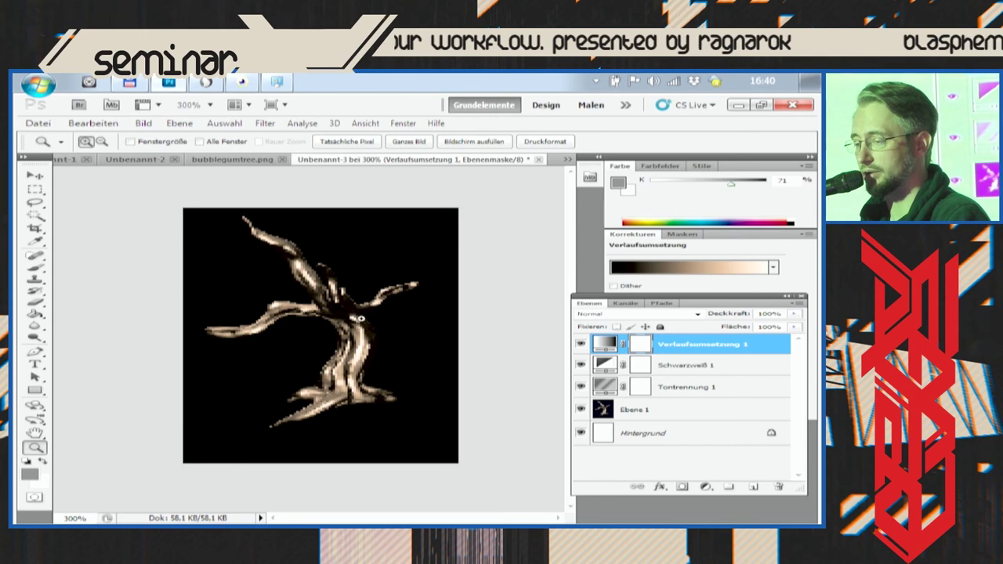
{"action": "left_click", "coordinate": [337, 364]}
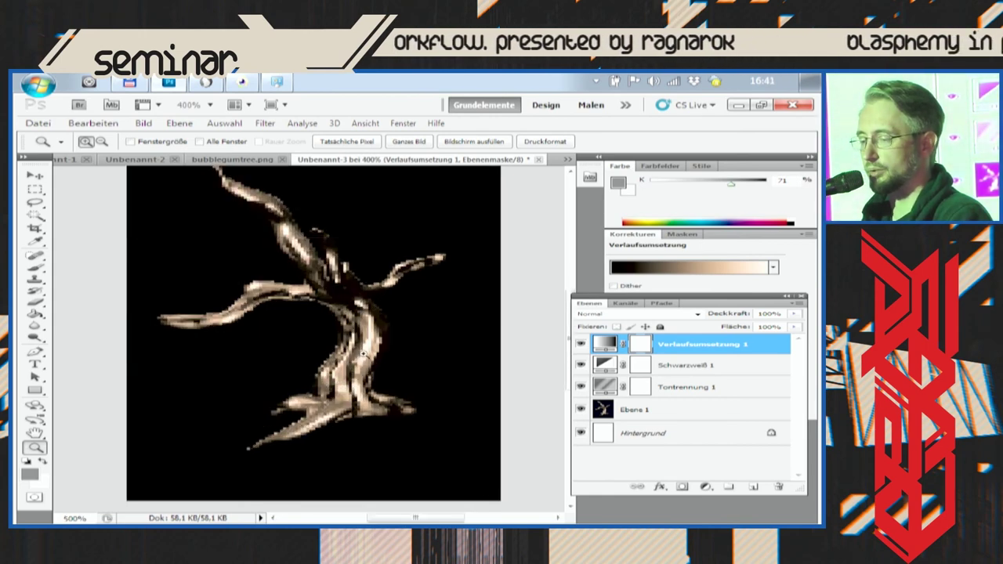
{"action": "left_click", "coordinate": [318, 388]}
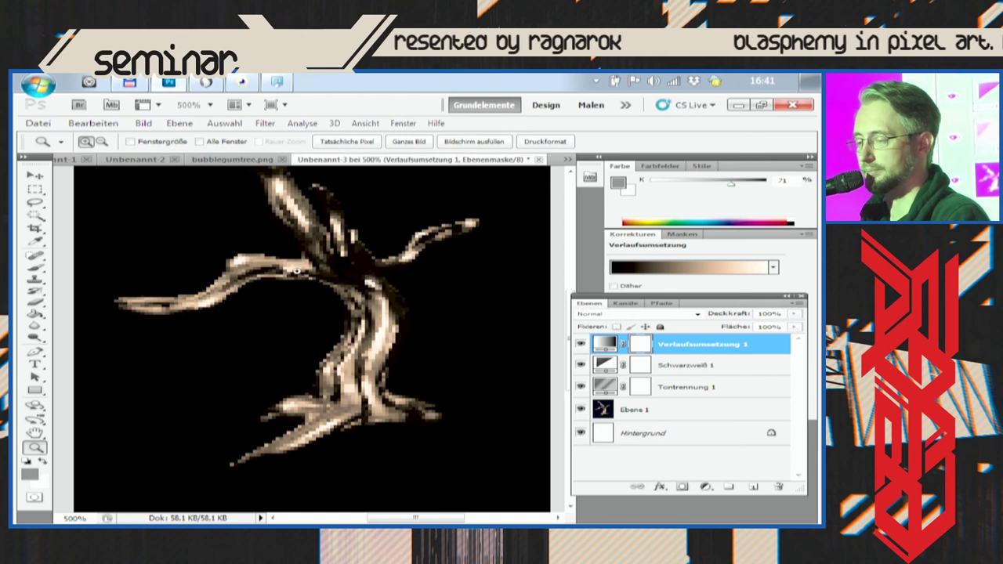
{"action": "left_click", "coordinate": [326, 359]}
{"action": "left_click", "coordinate": [332, 362]}
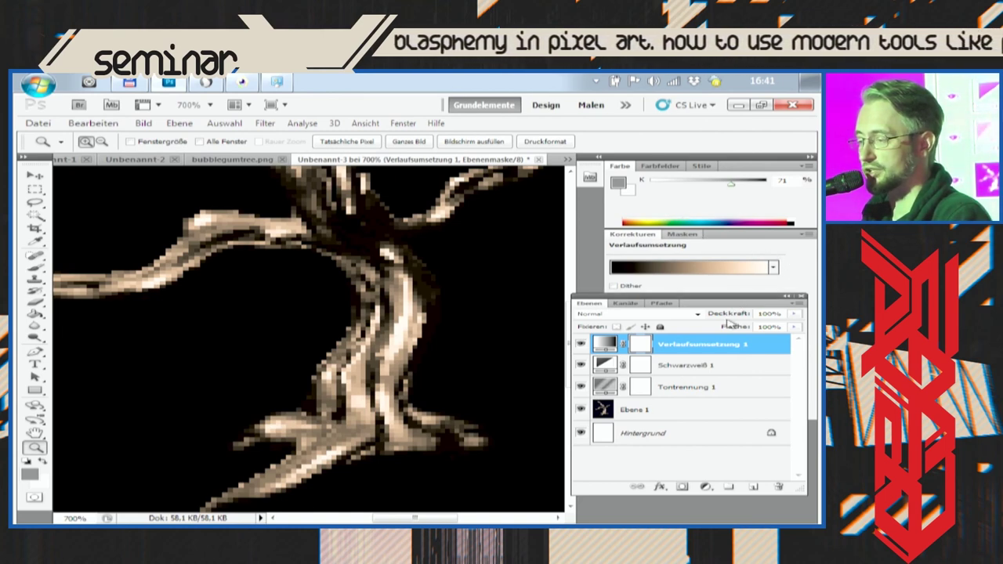
Set the Posterize (Tontrennung) adjustment layer to 7 levels and check the tree at actual size and at up to 400%
{"action": "left_click", "coordinate": [711, 390]}
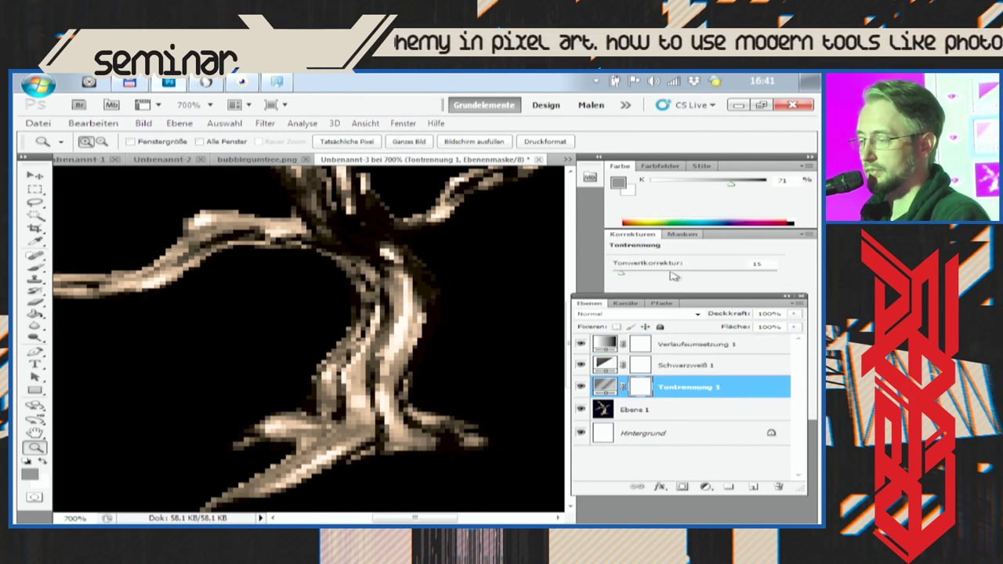
{"action": "left_click_drag", "start_coordinate": [624, 278], "coordinate": [619, 278]}
{"action": "right_click", "coordinate": [407, 300]}
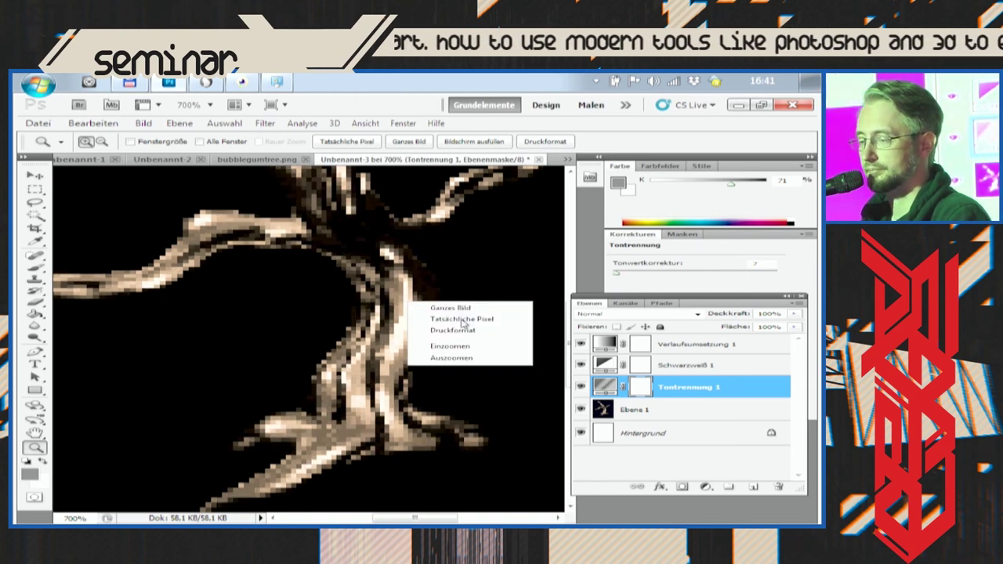
{"action": "left_click", "coordinate": [465, 320]}
{"action": "left_click", "coordinate": [324, 337]}
{"action": "left_click", "coordinate": [324, 337]}
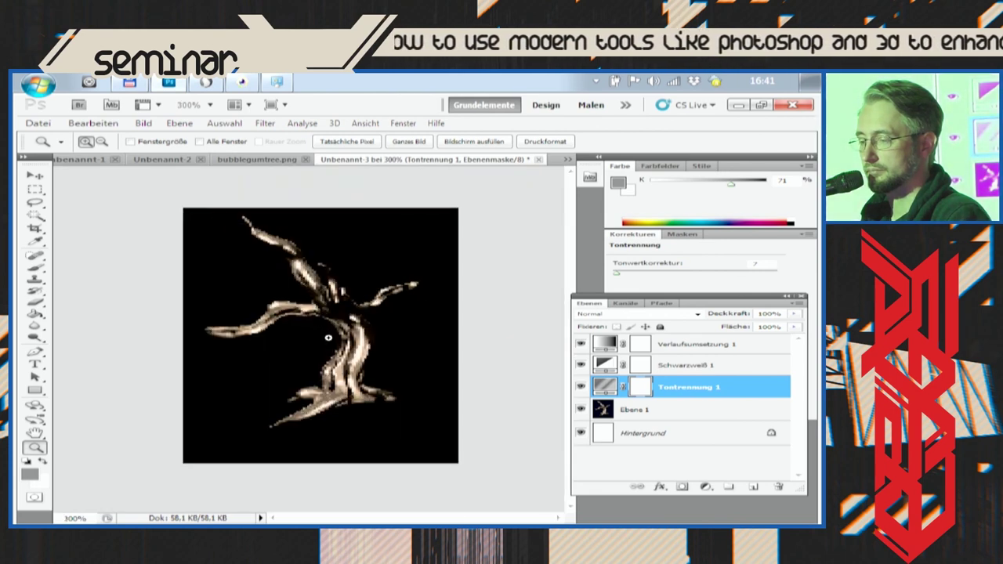
{"action": "left_click", "coordinate": [329, 338]}
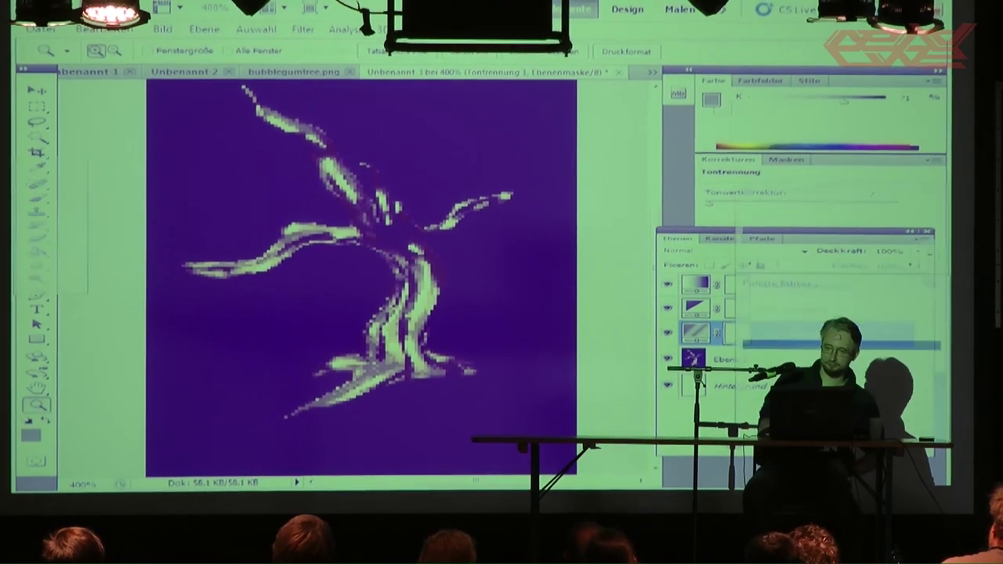
Switch from Photoshop to the Windows desktop
{"action": "key", "text": "super+Escape"}
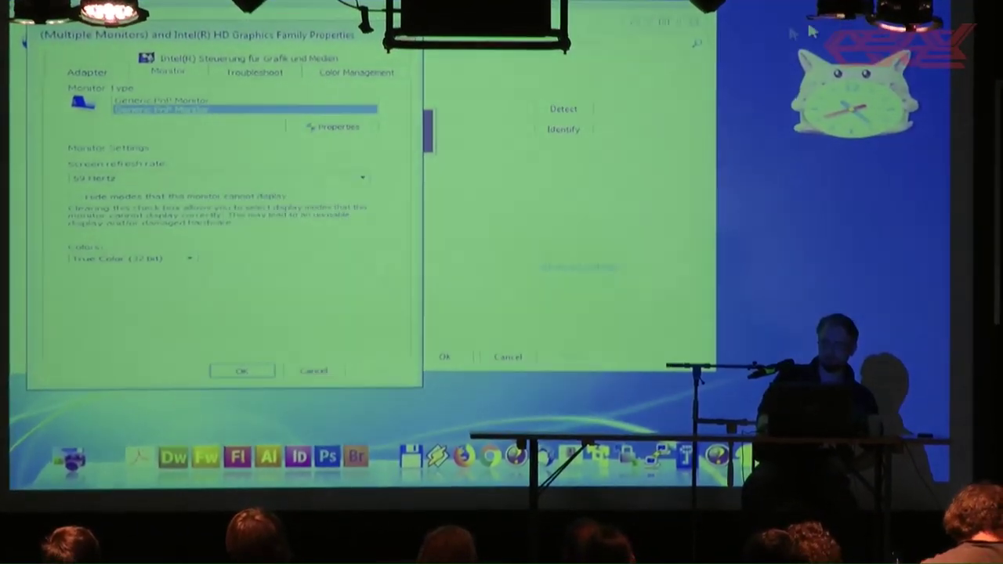